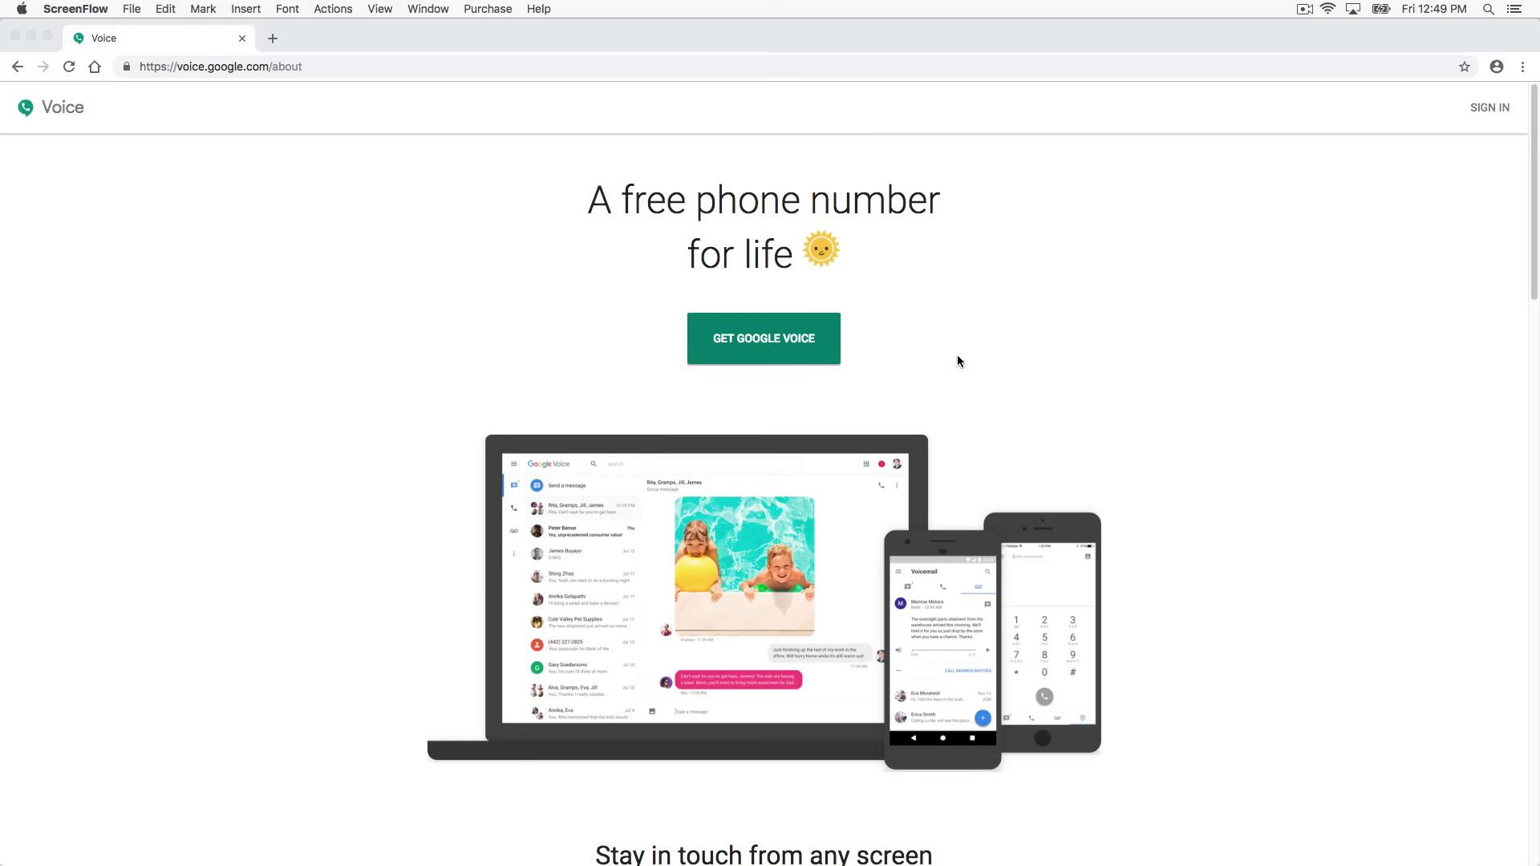
Scroll the voice.google.com/about page past the messaging, calls and voicemail features to 'Take control of your communication'
scroll(1171, 389, down, 1)
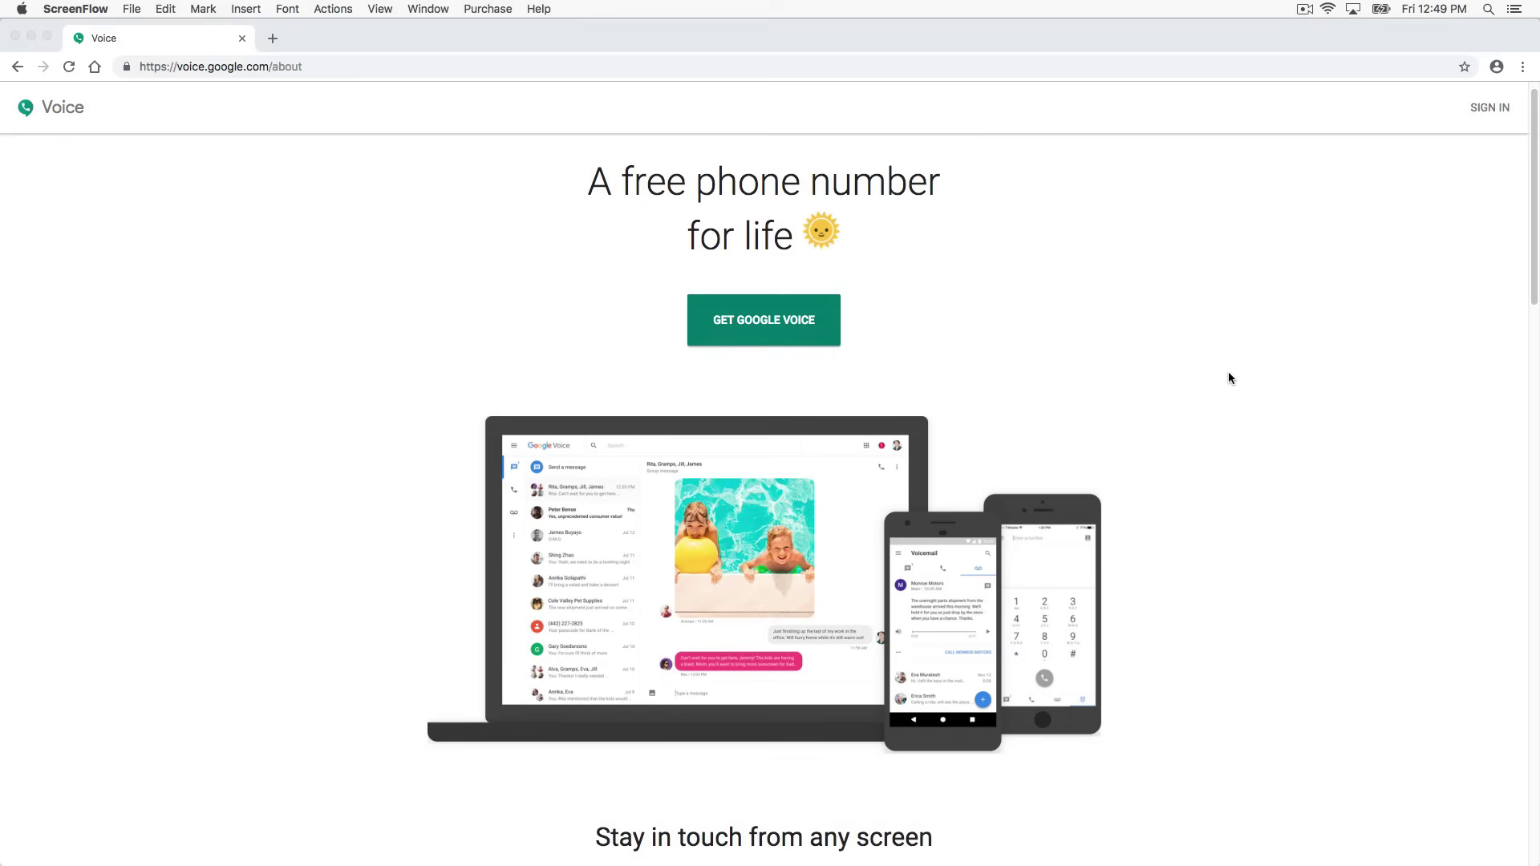
scroll(1228, 372, down, 2)
scroll(1228, 372, down, 3)
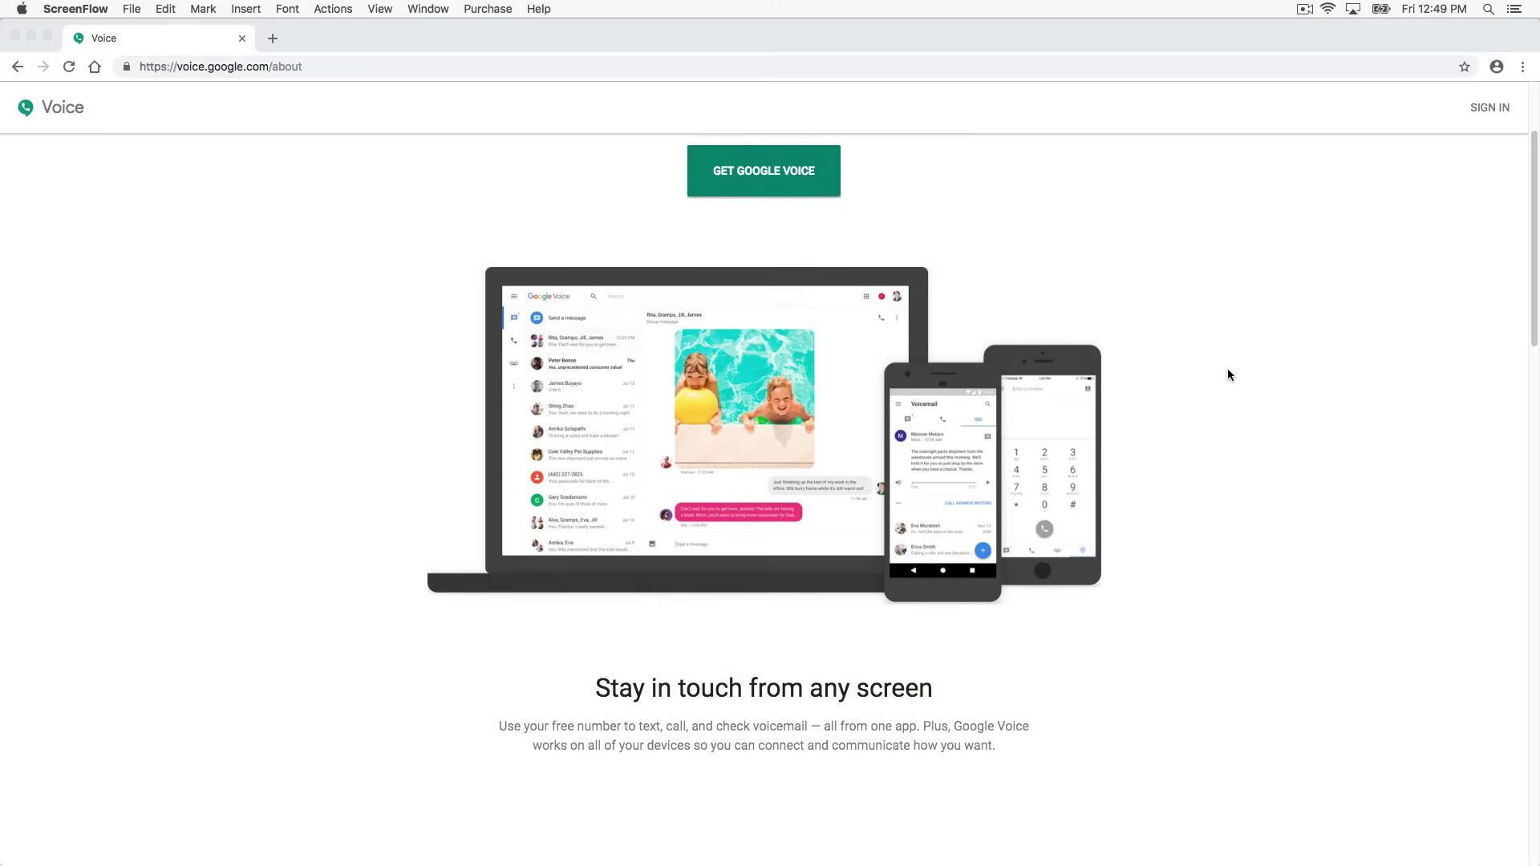
scroll(1227, 371, down, 5)
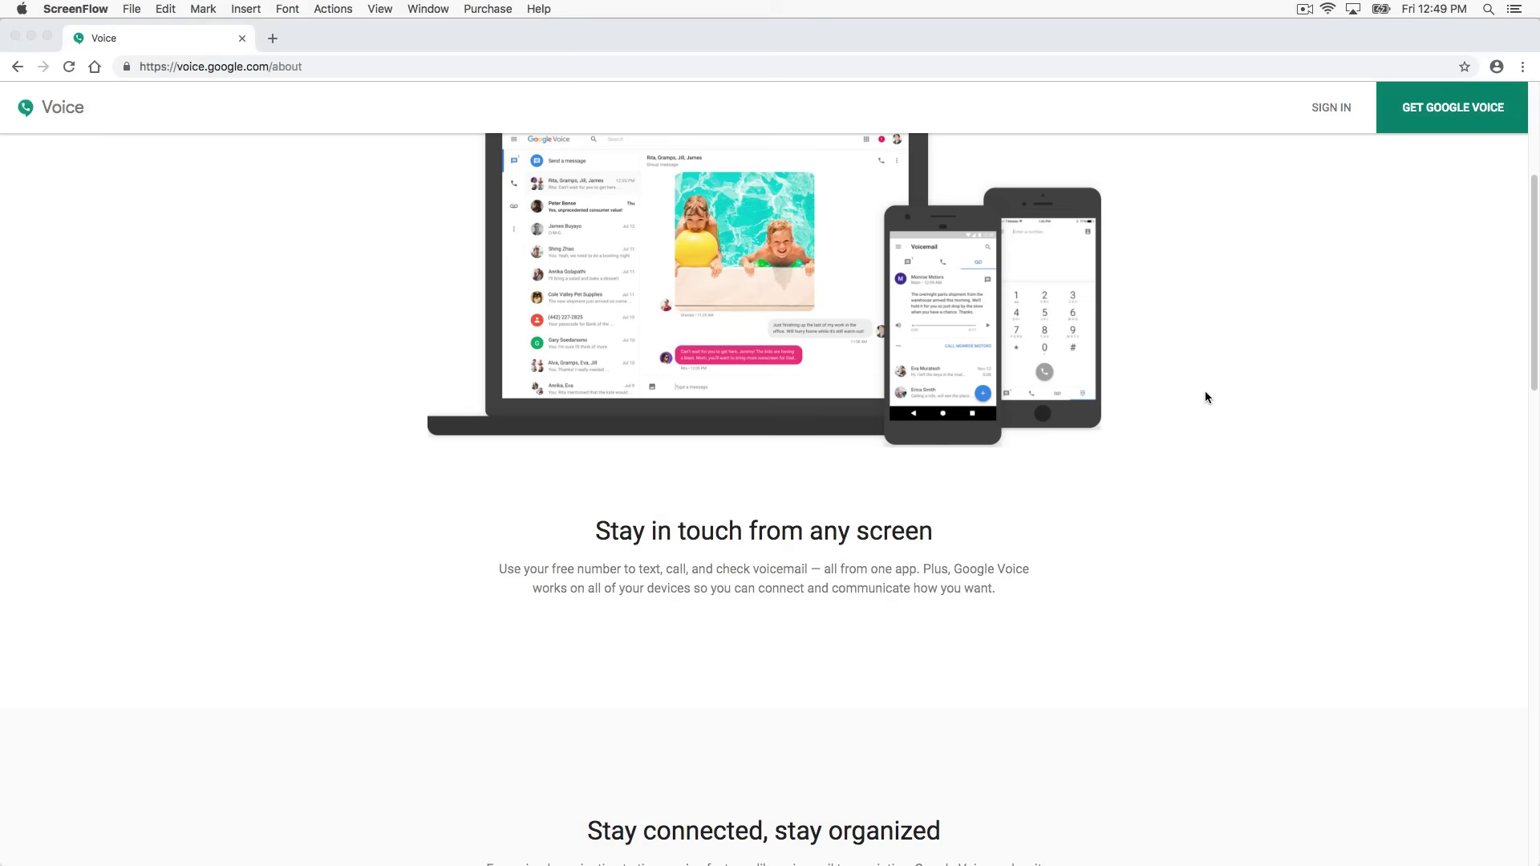
scroll(1206, 393, down, 5)
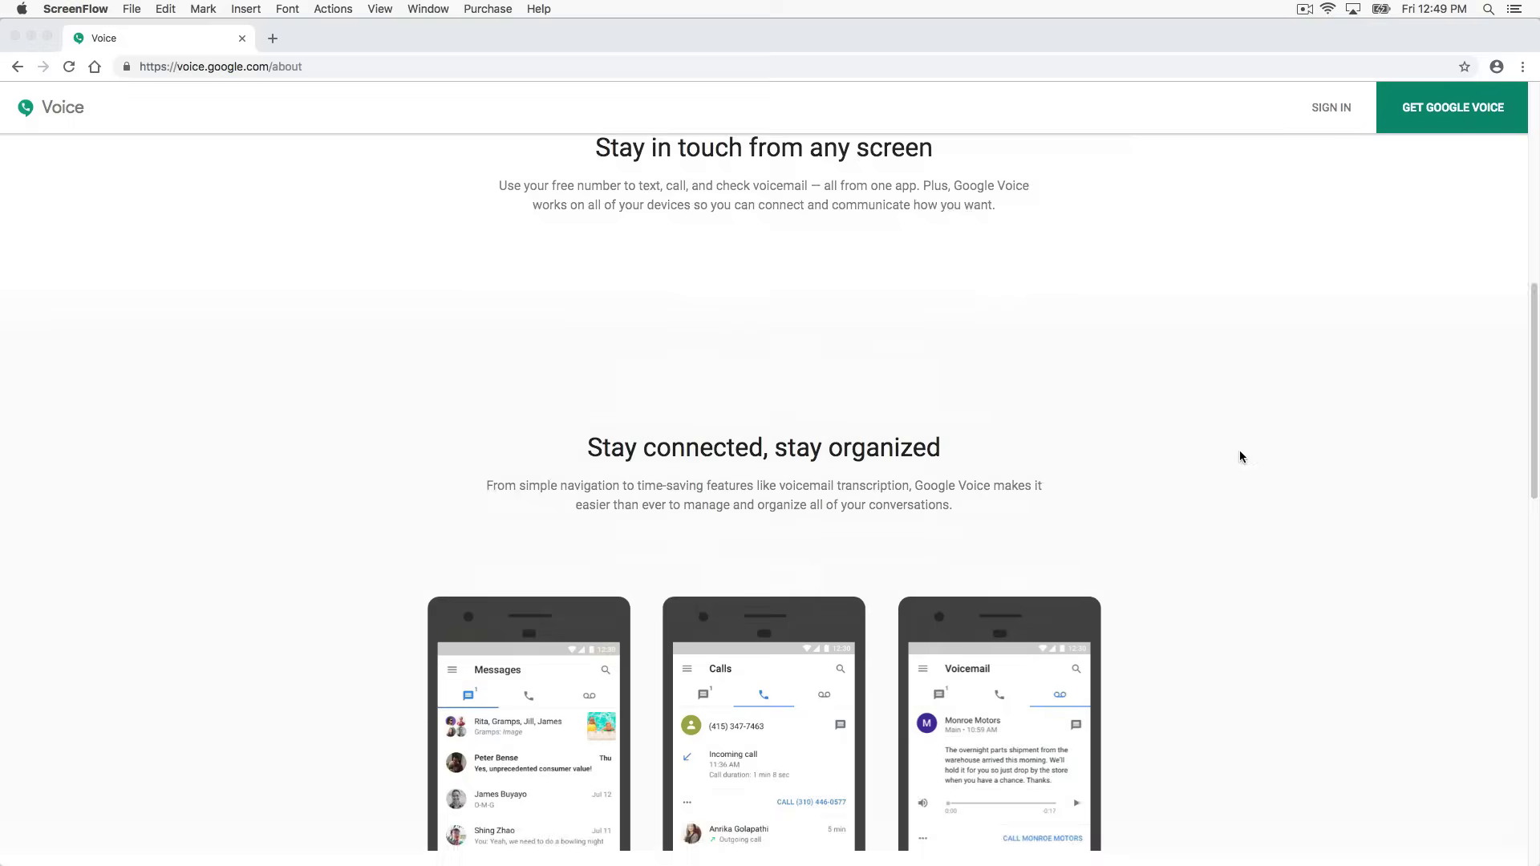
scroll(1241, 456, down, 2)
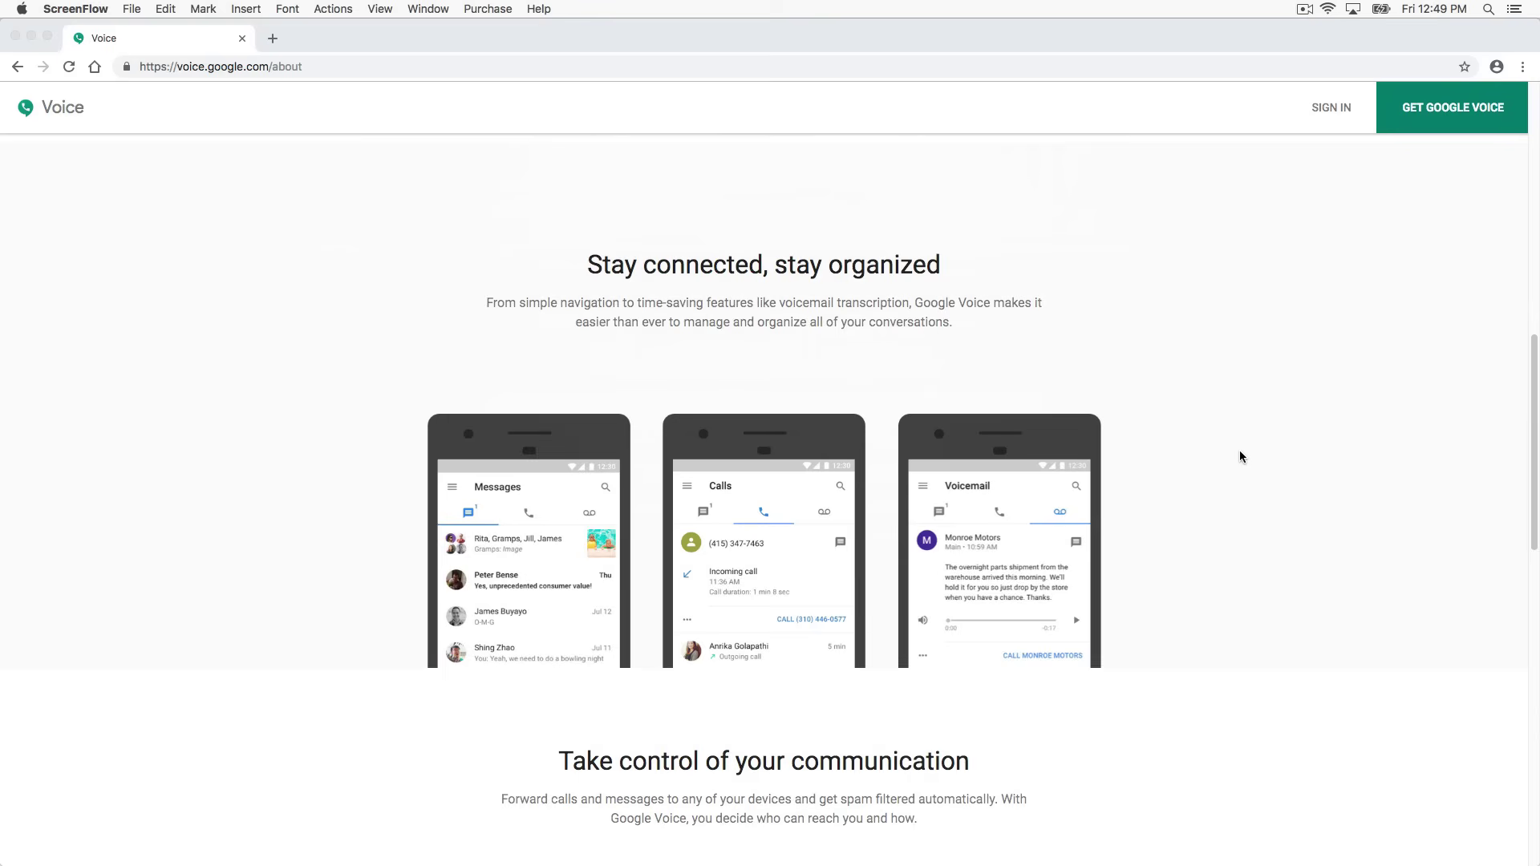
scroll(1227, 422, down, 3)
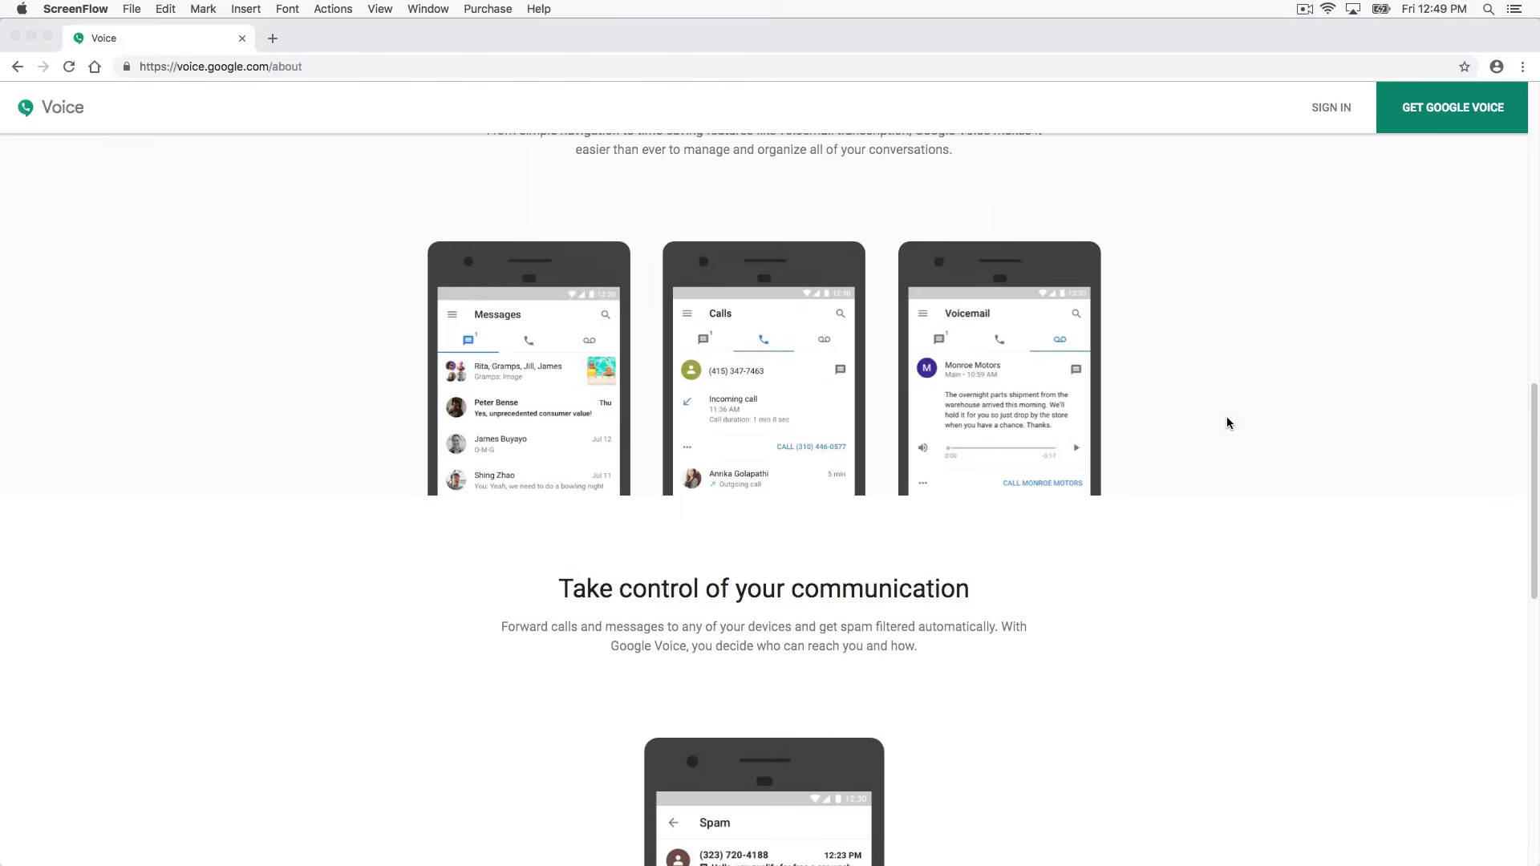
scroll(1227, 422, down, 4)
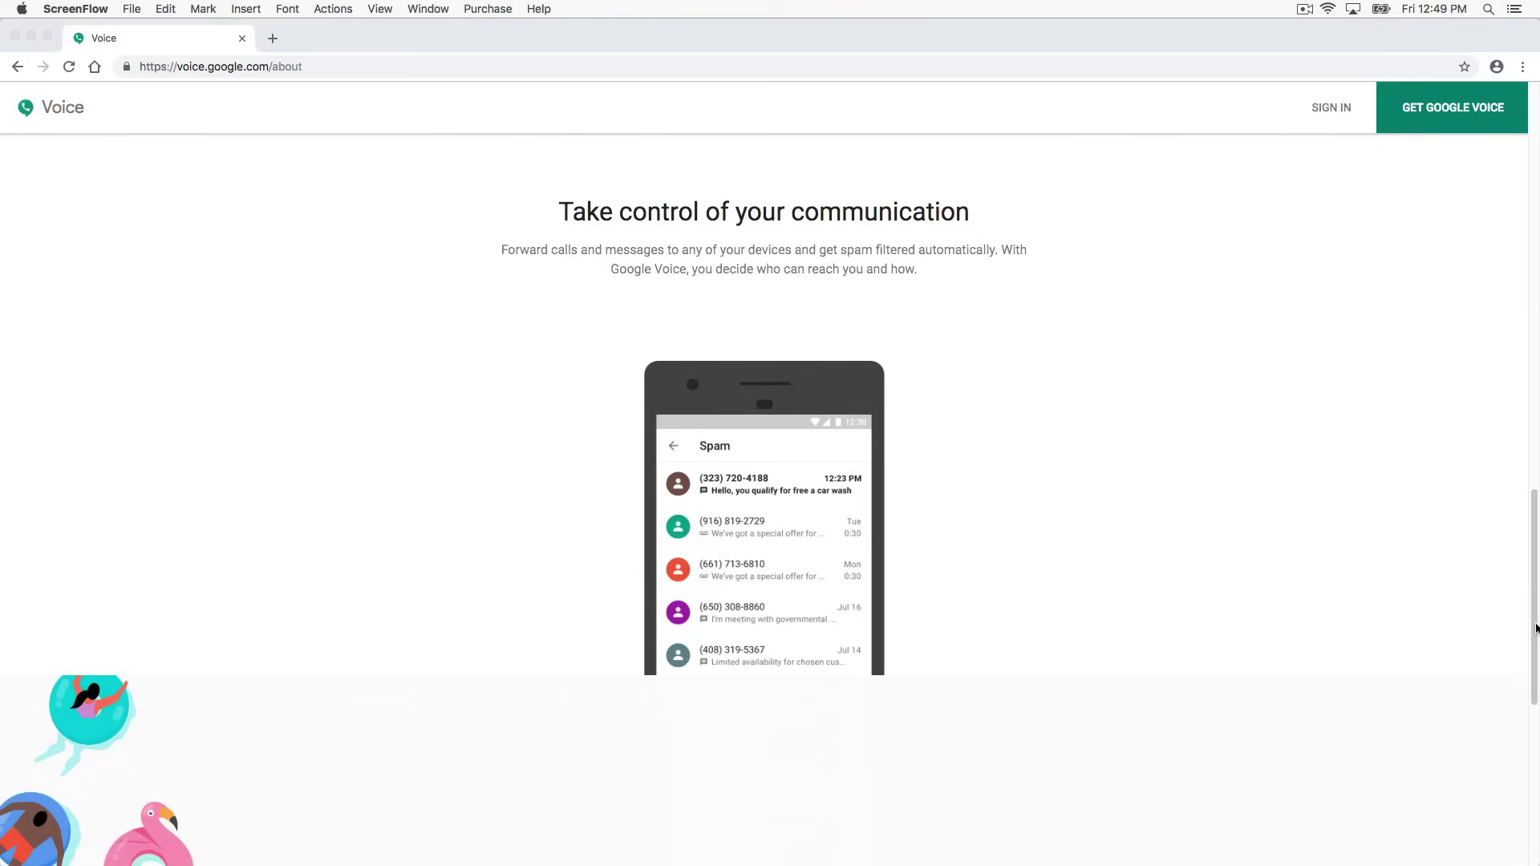
Return to the top of the page in Chrome and sign in with the Google account password
click(1524, 411)
drag(1523, 411, 1530, 78)
mouse_move(791, 347)
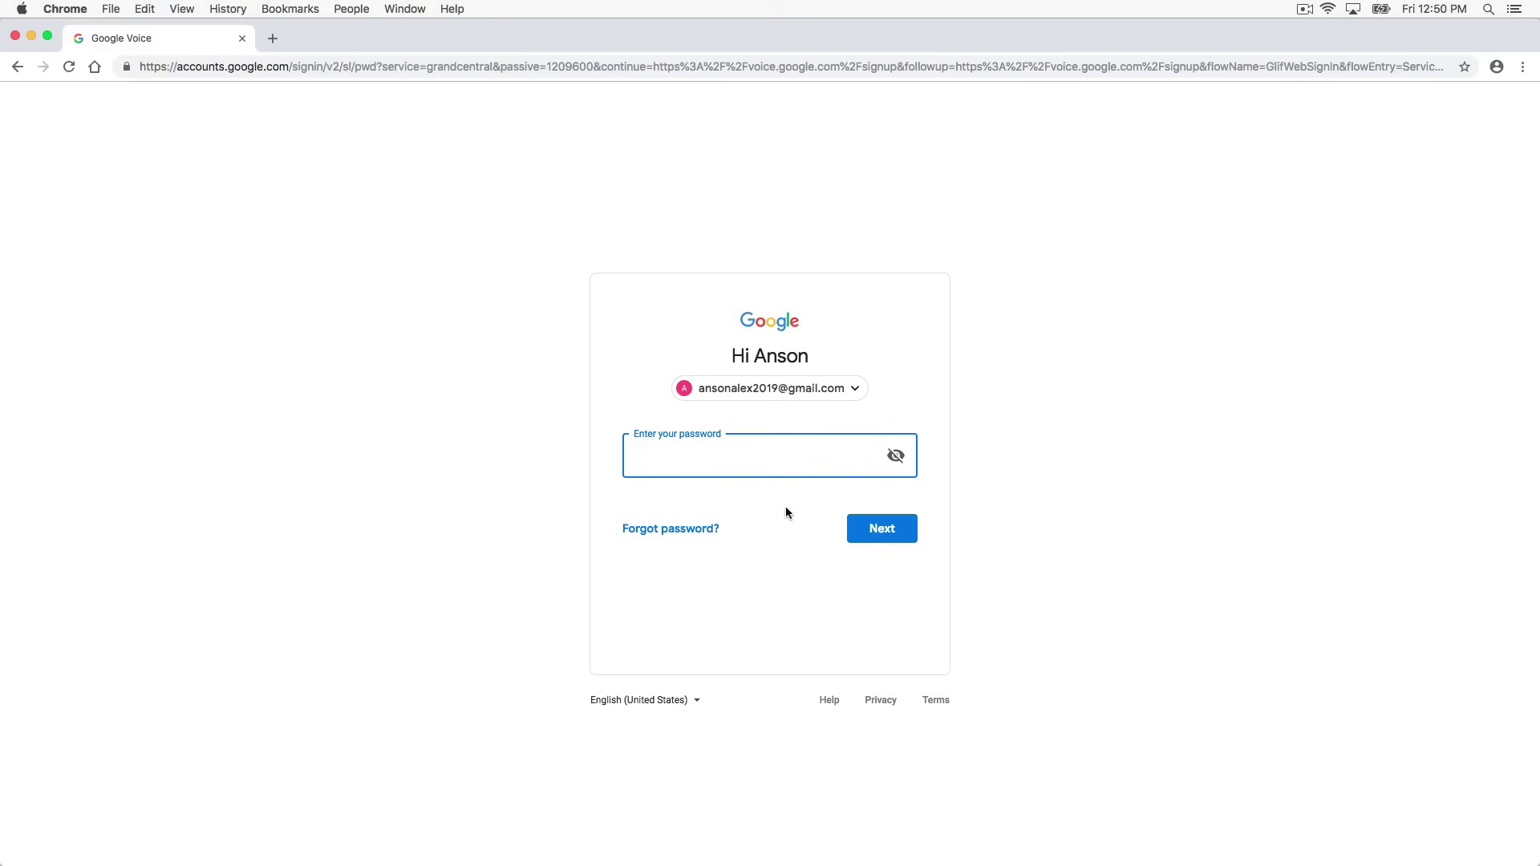
text(*********)
key(Return)
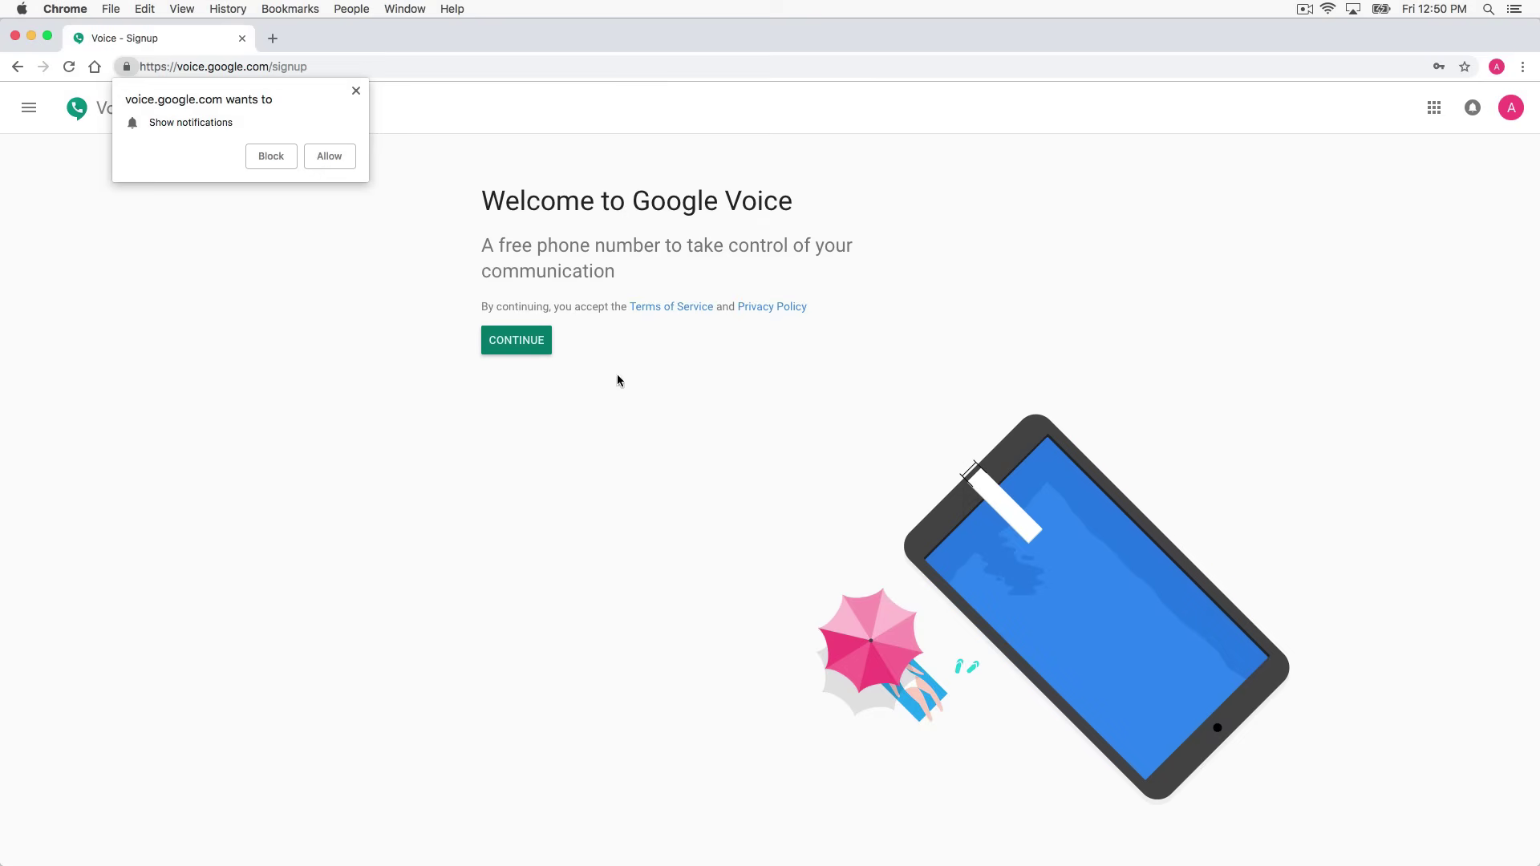
Dismiss the 'Show notifications' prompt and continue past the Welcome to Google Voice page
click(356, 92)
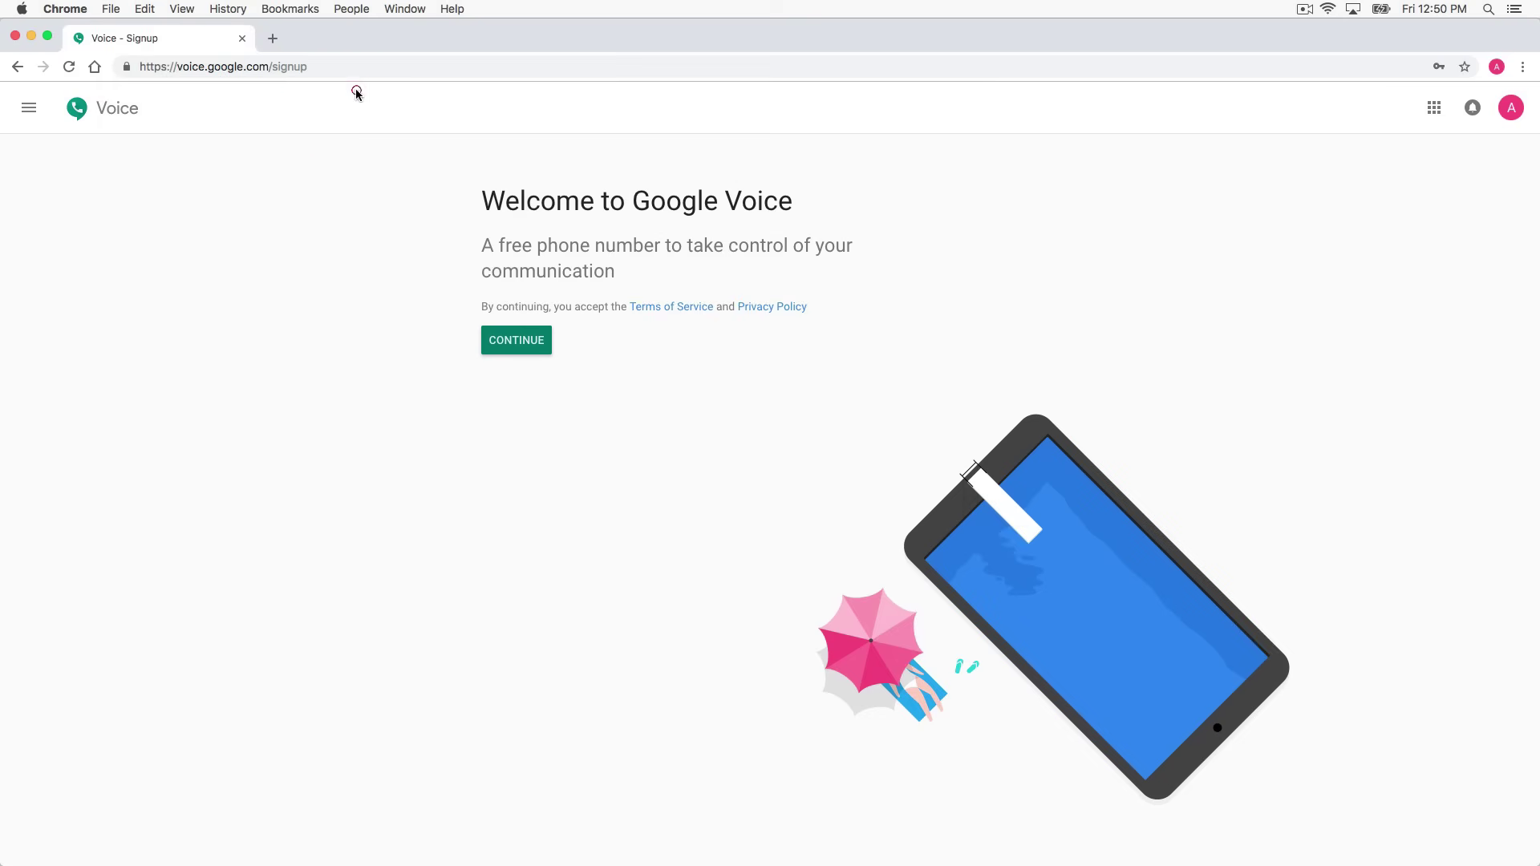
click(501, 341)
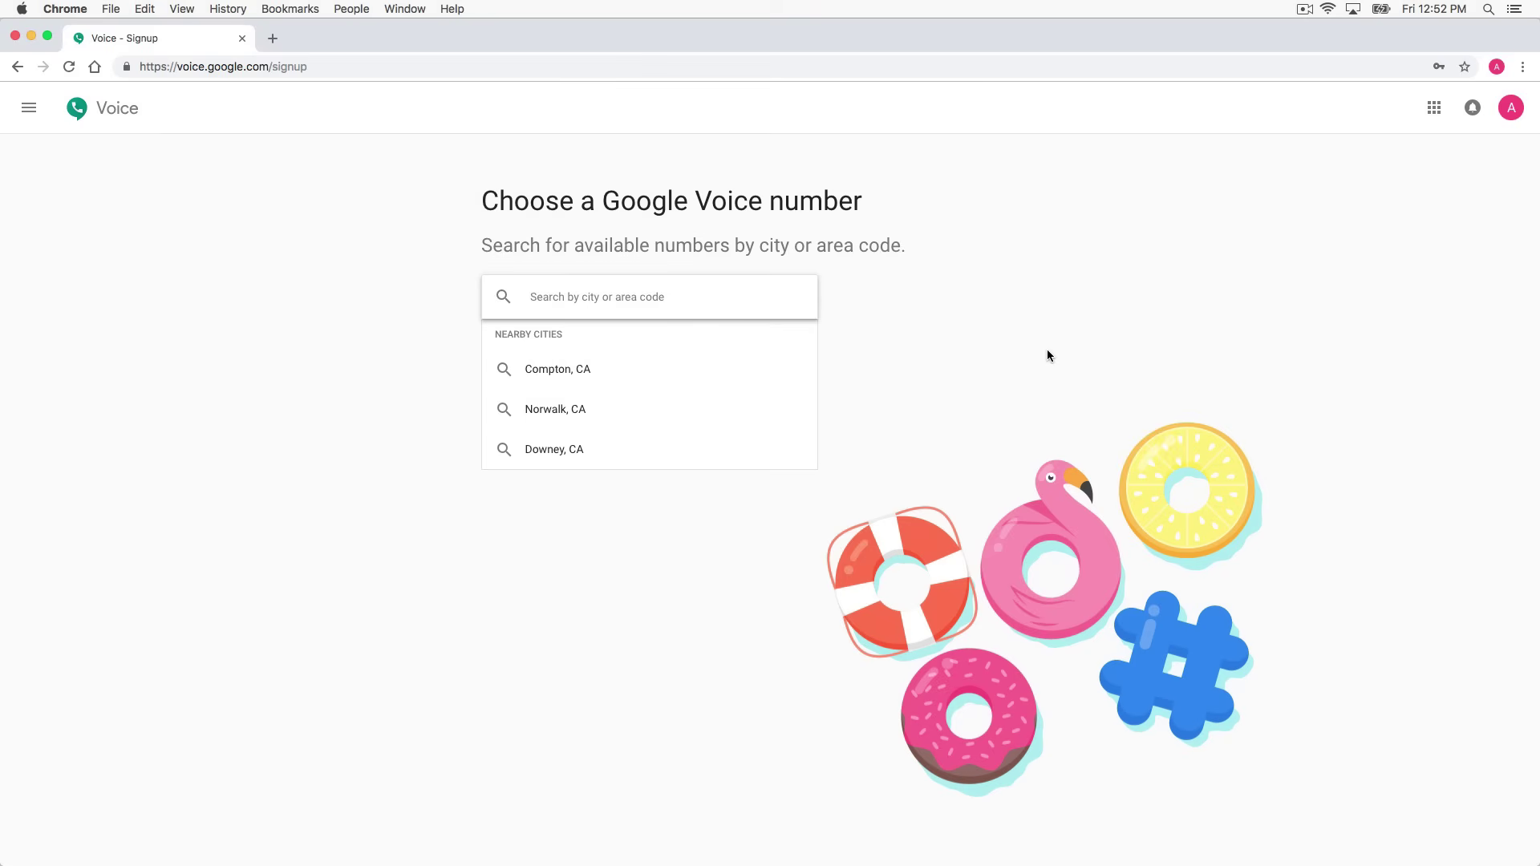
Search Compton, CA numbers by the 424 area-code digits and select the matching number
click(578, 371)
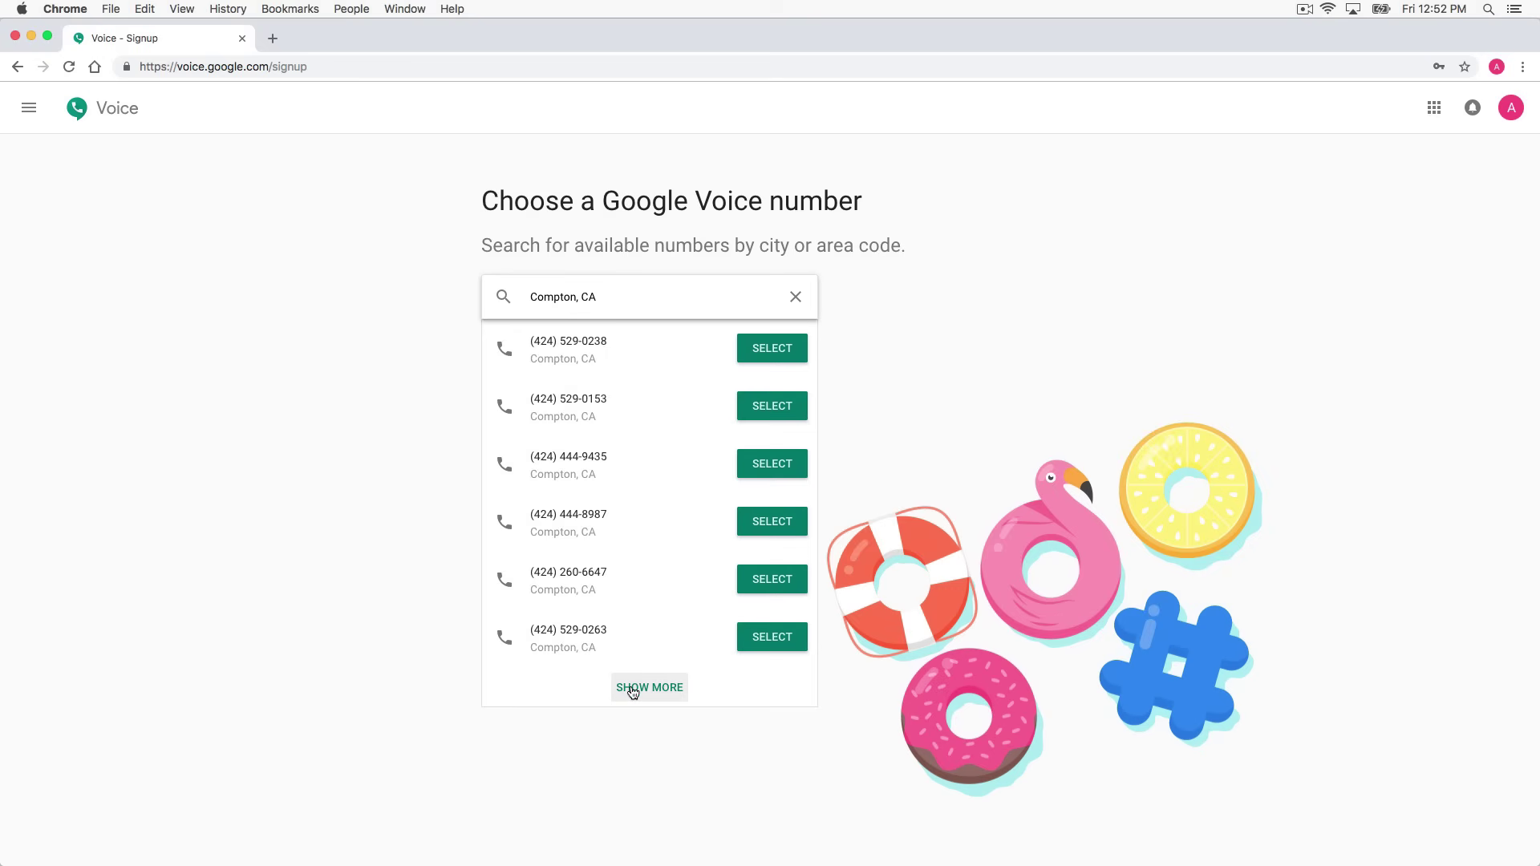
drag(603, 298, 482, 289)
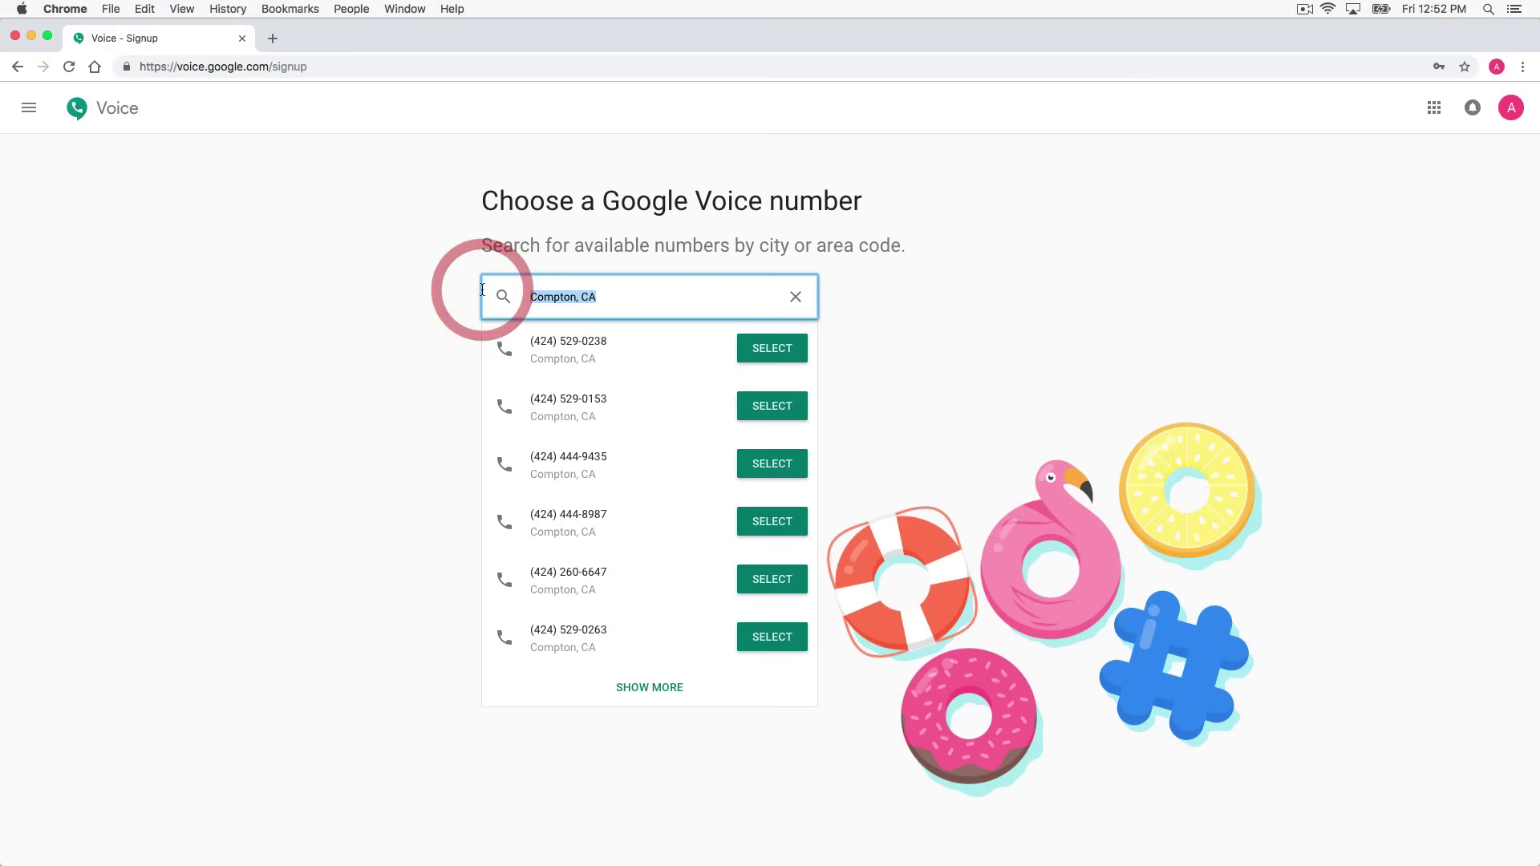
text(4)
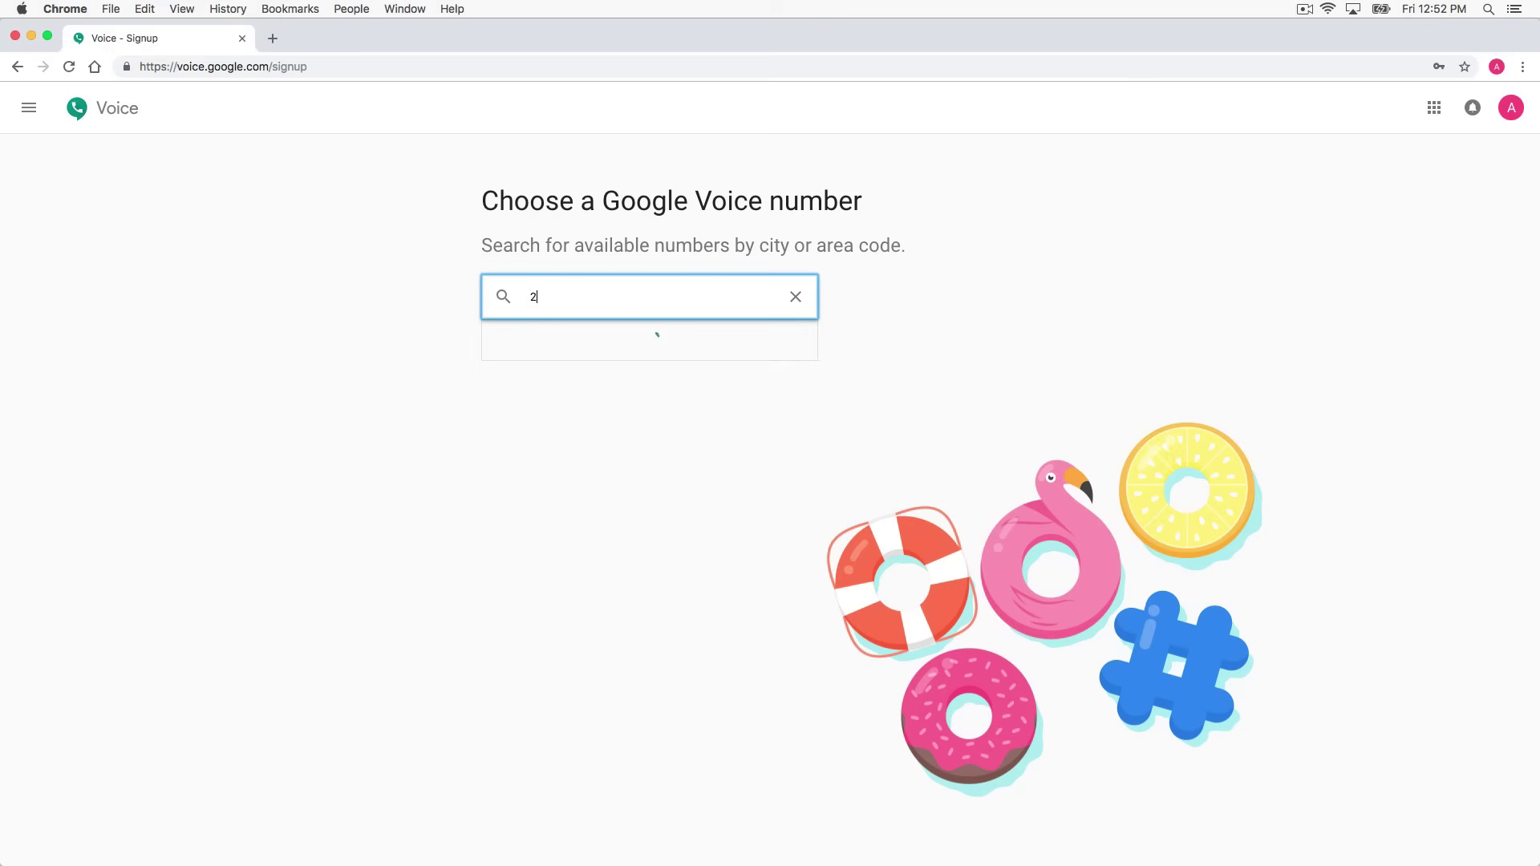
key(BackSpace)
text(424529)
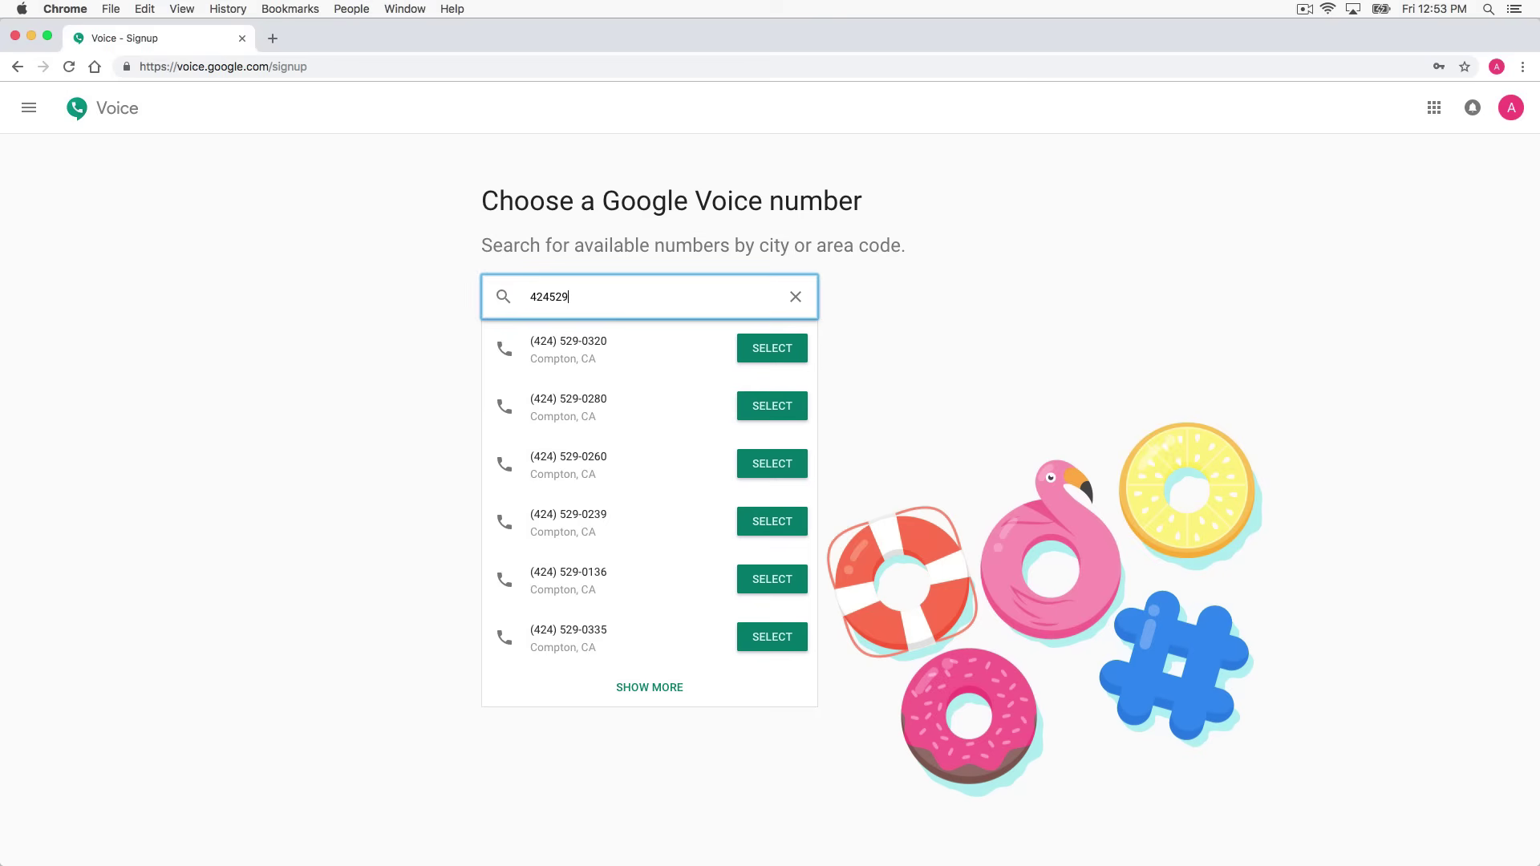
text(03)
click(794, 357)
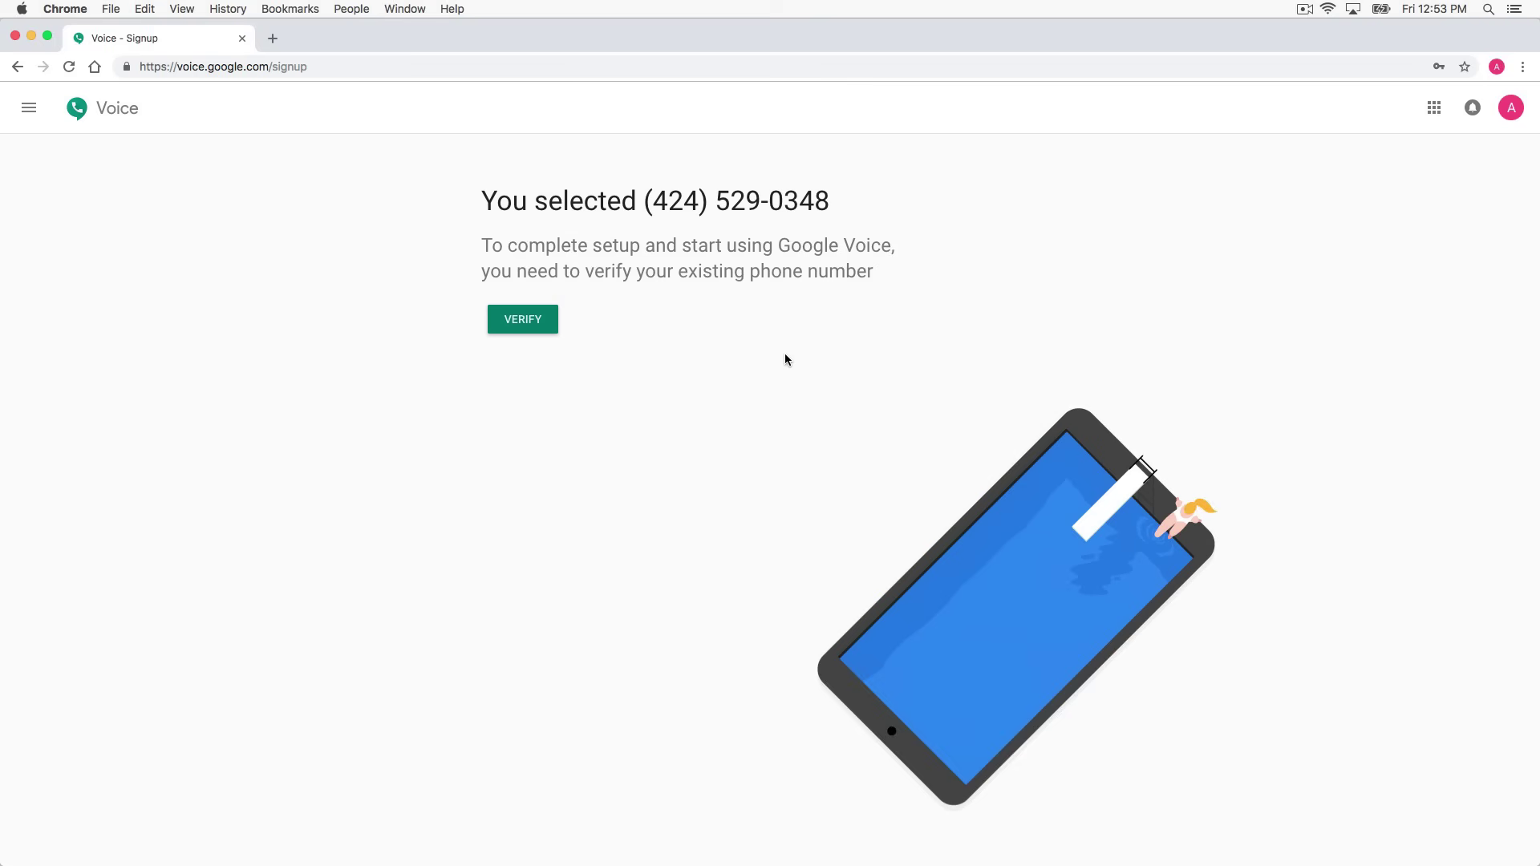
Enter an existing phone number to link and request a code, which Google rejects as Google-managed
click(535, 331)
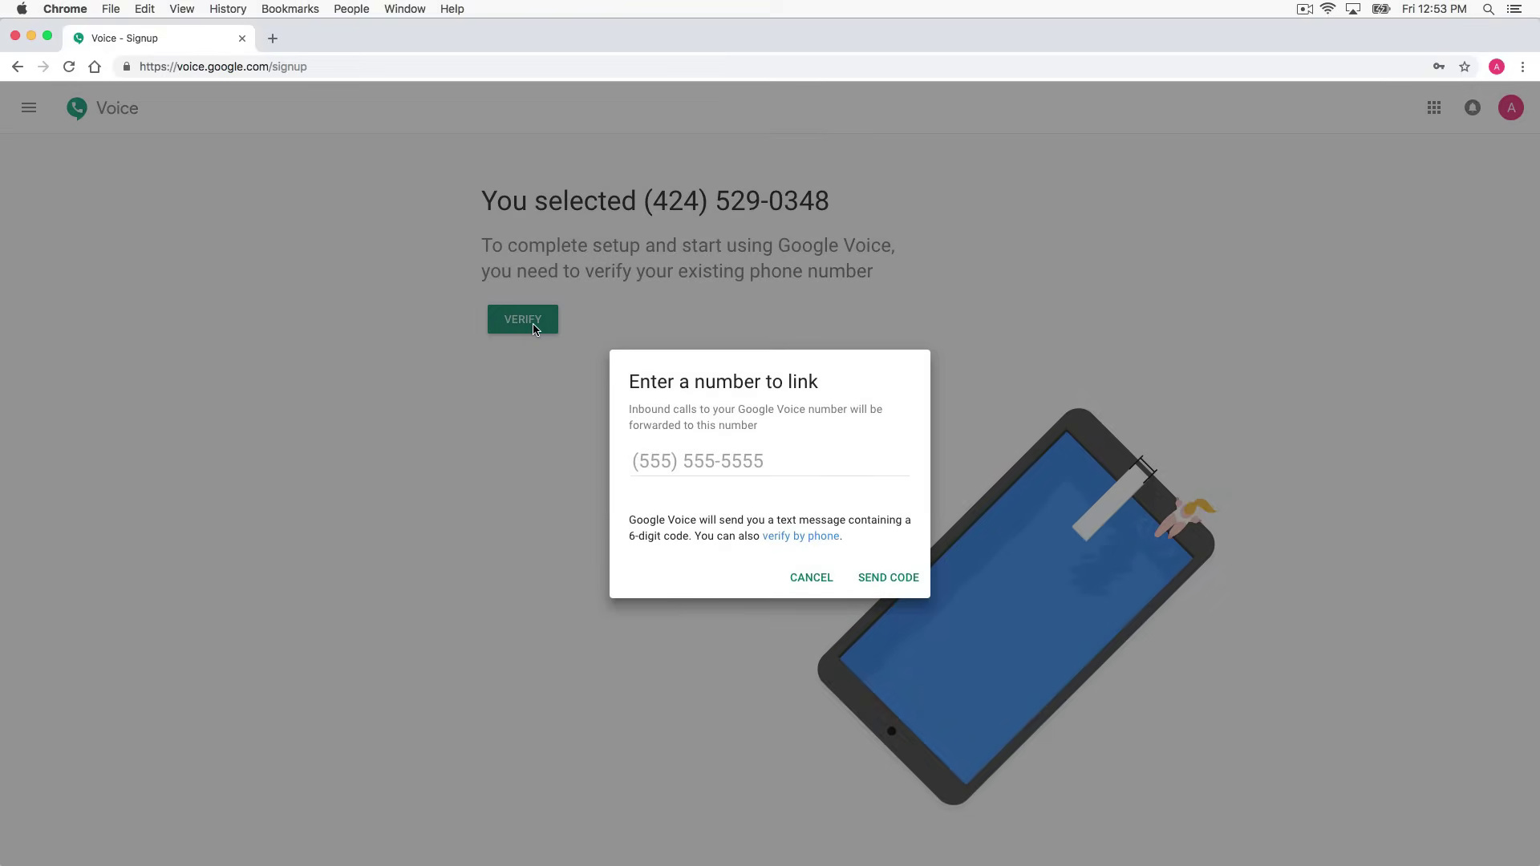
click(812, 470)
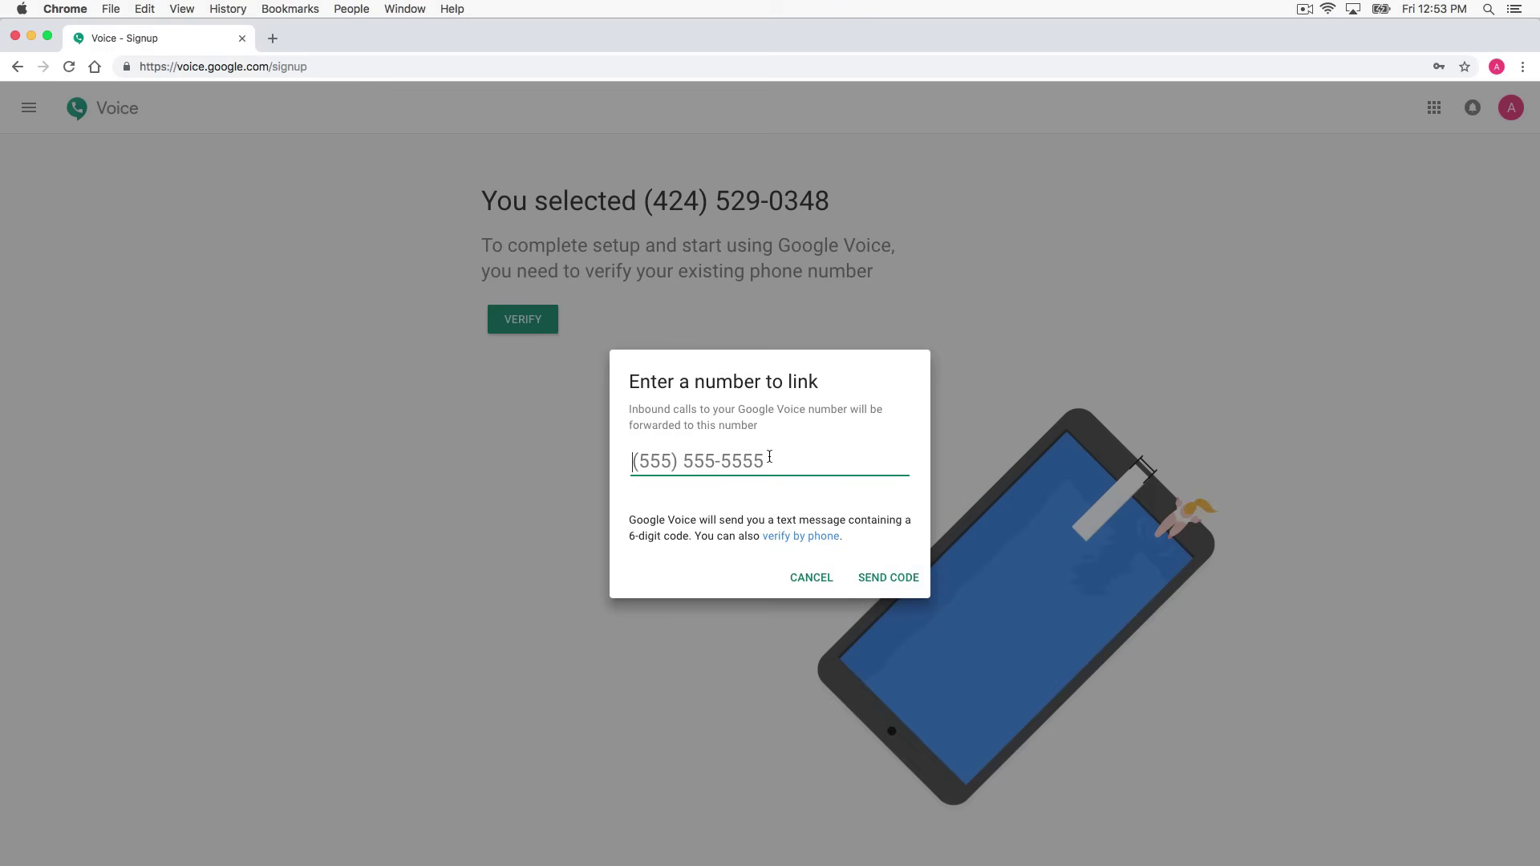
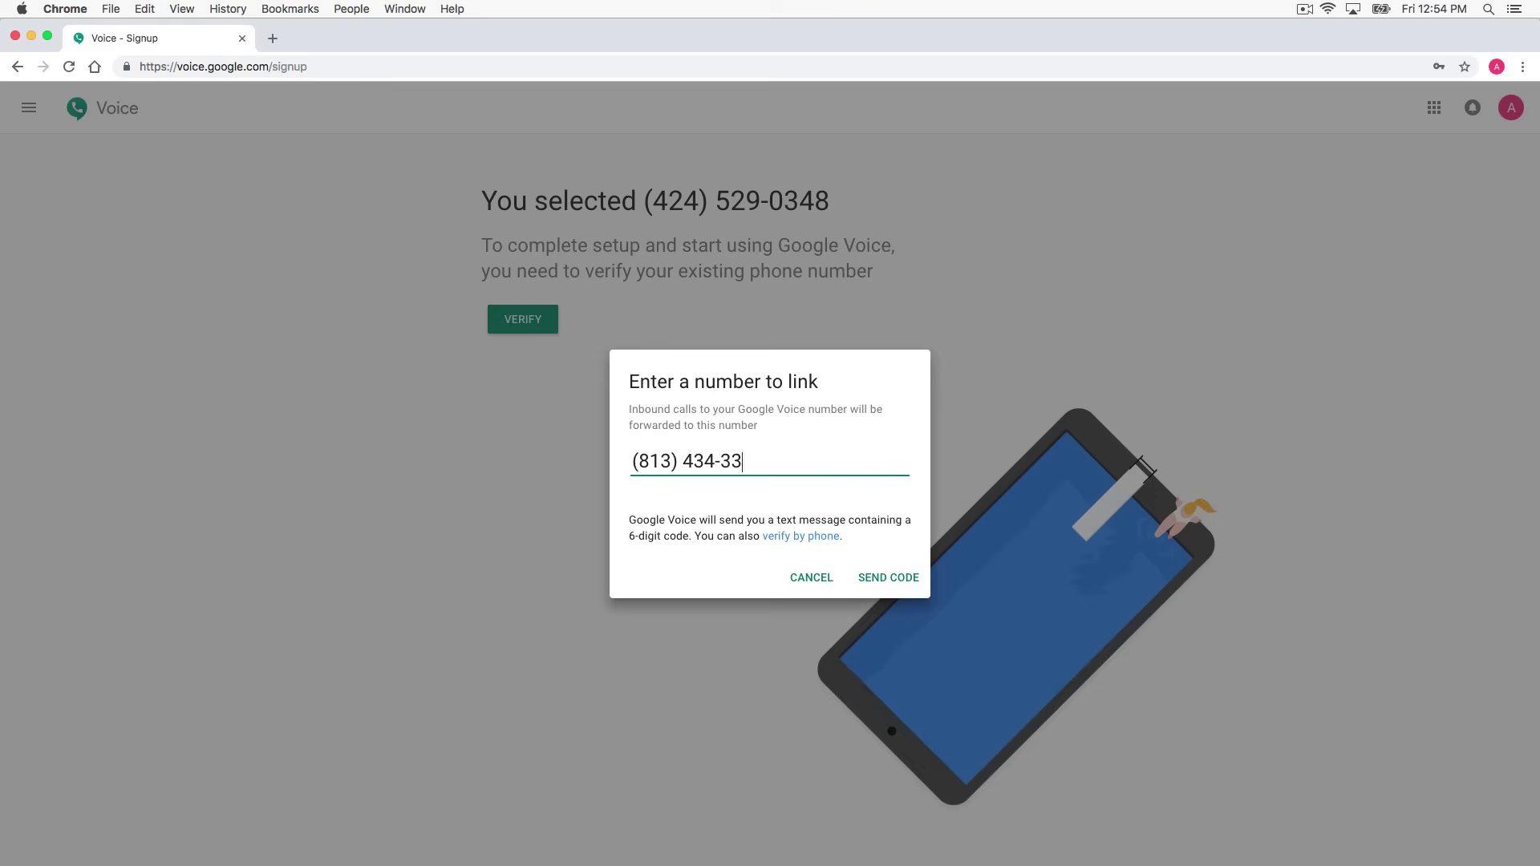
click(886, 574)
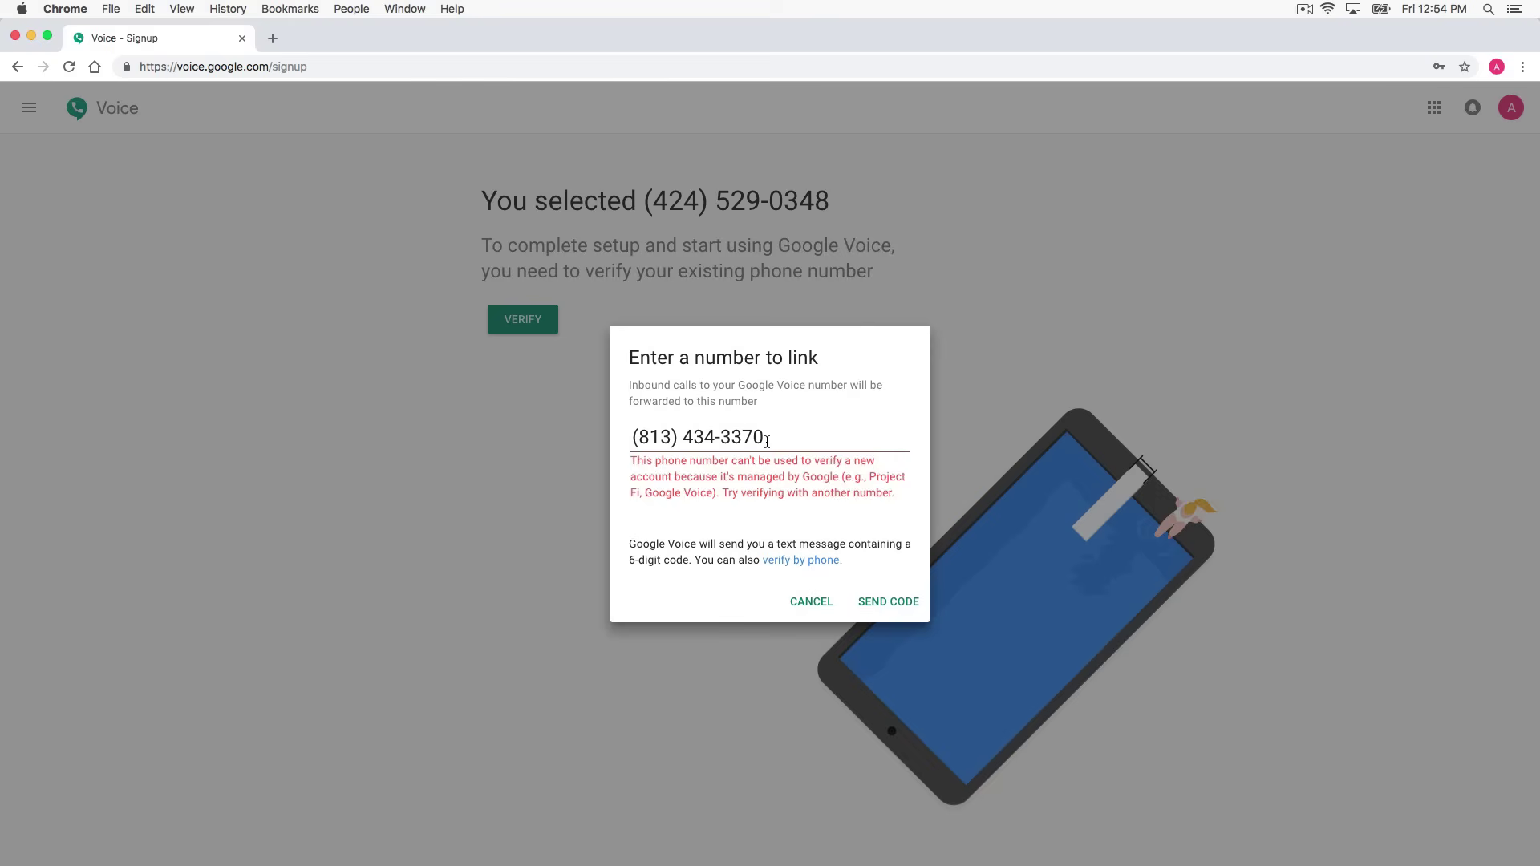
drag(765, 437, 574, 431)
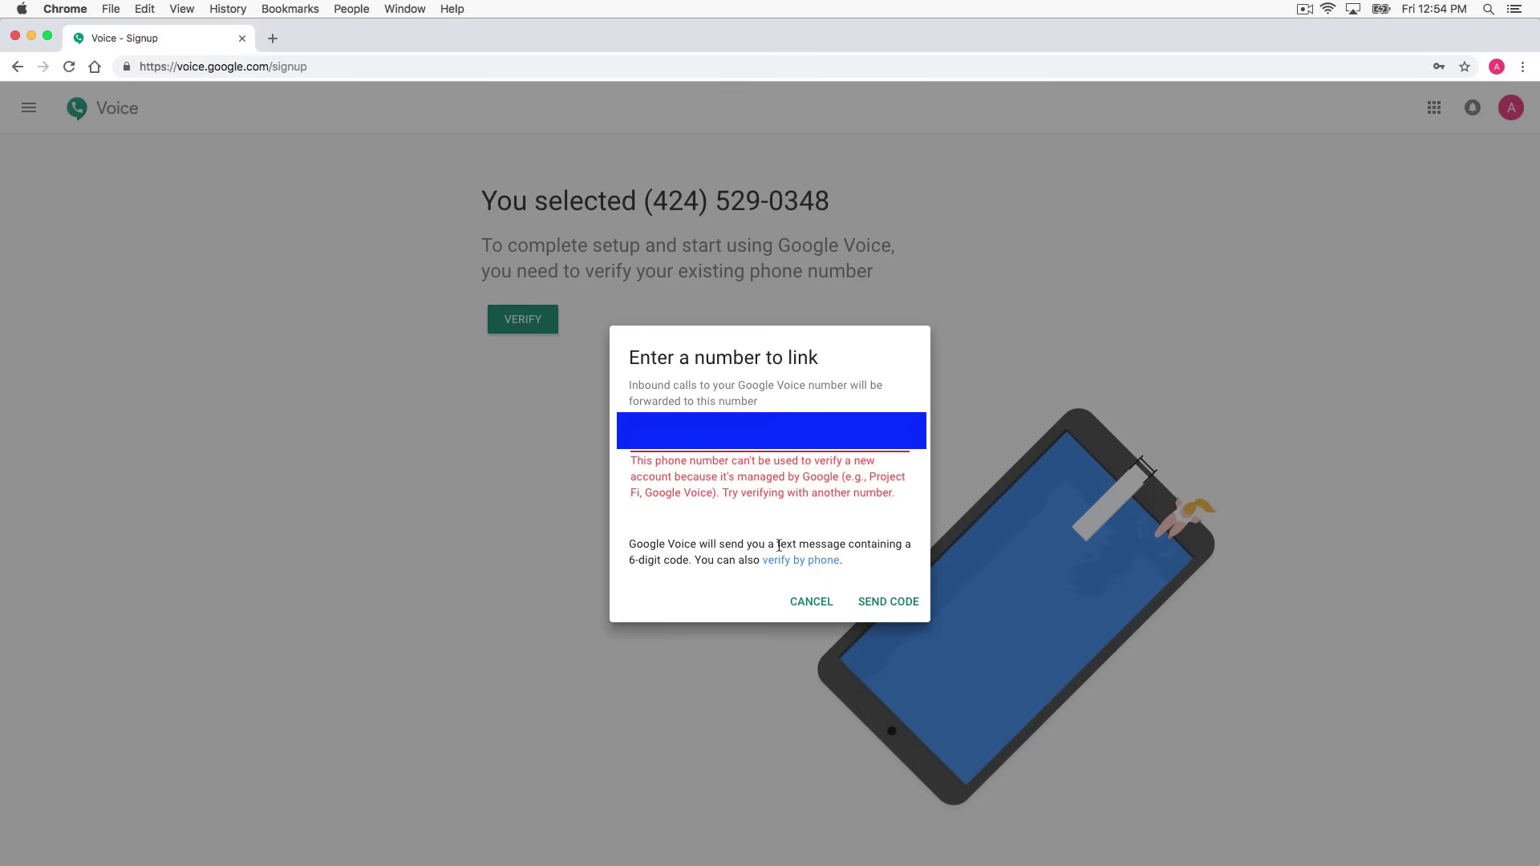
Verify a replacement phone with its received code, claim it from the other account, and close the confirmation
click(870, 602)
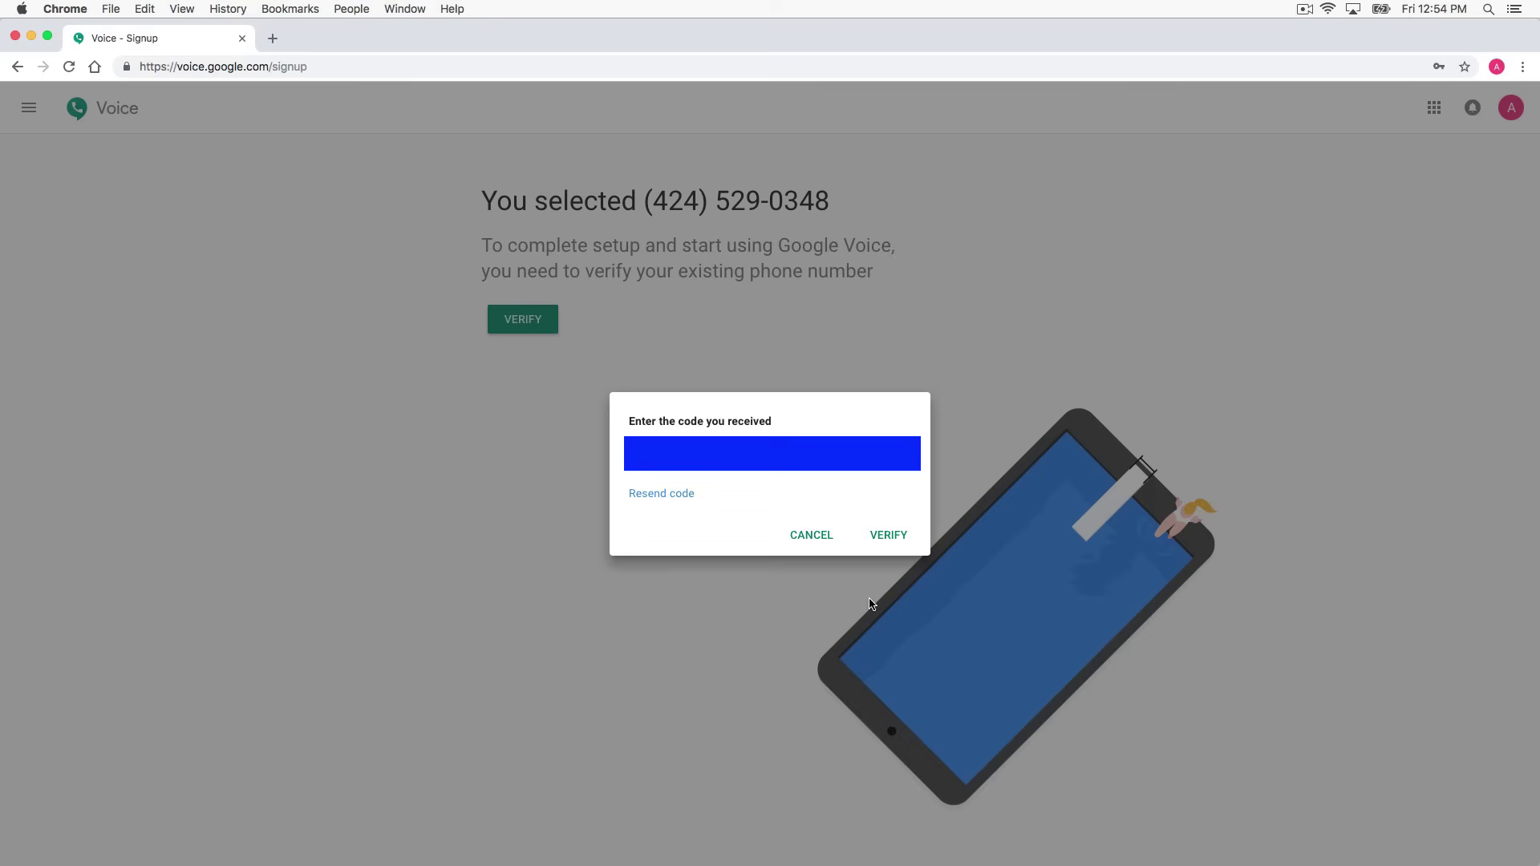
click(883, 544)
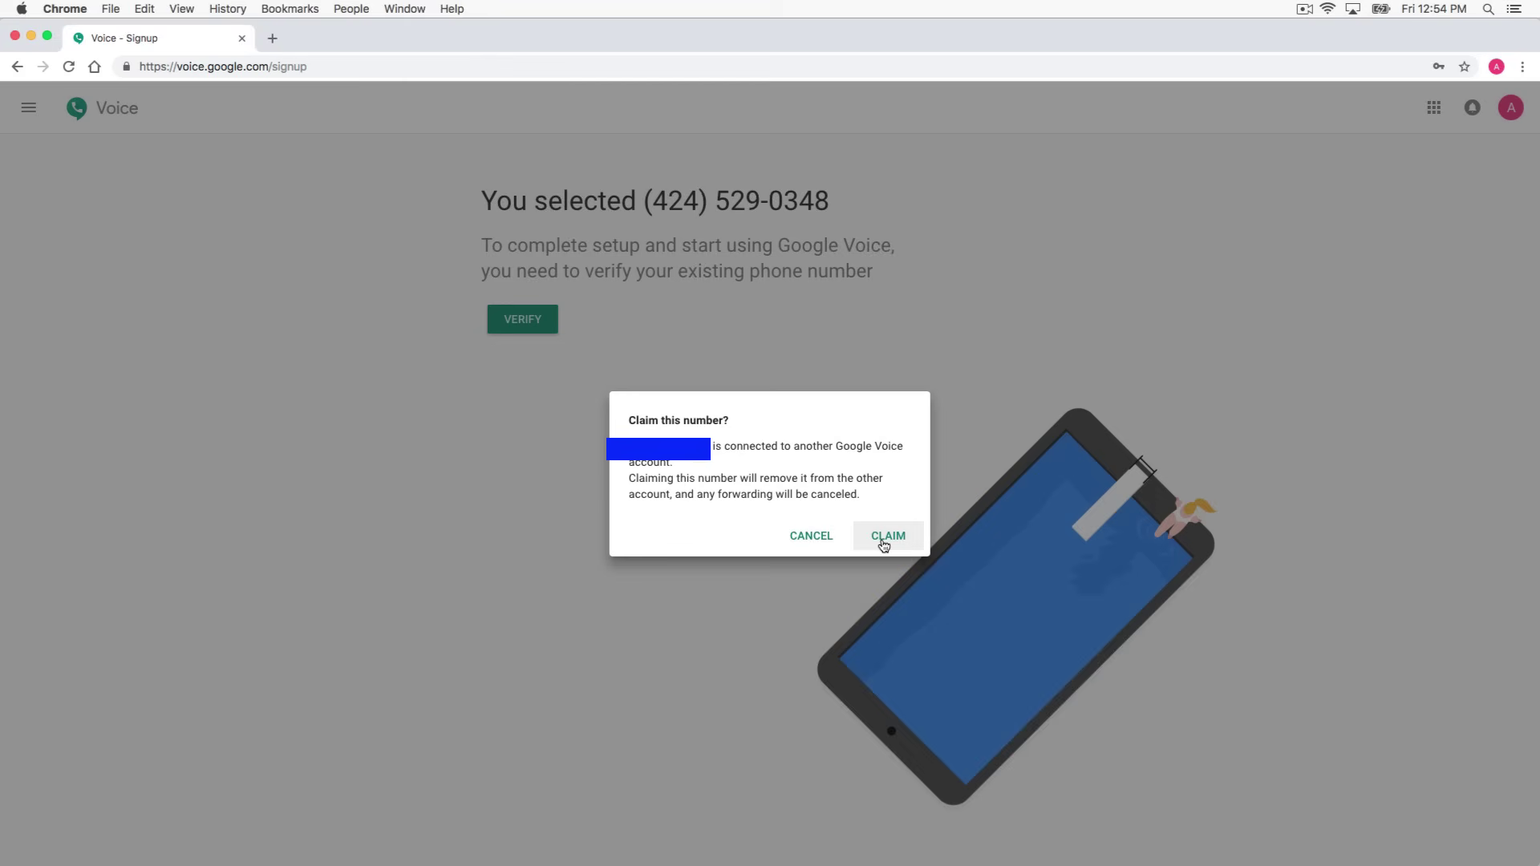
click(883, 544)
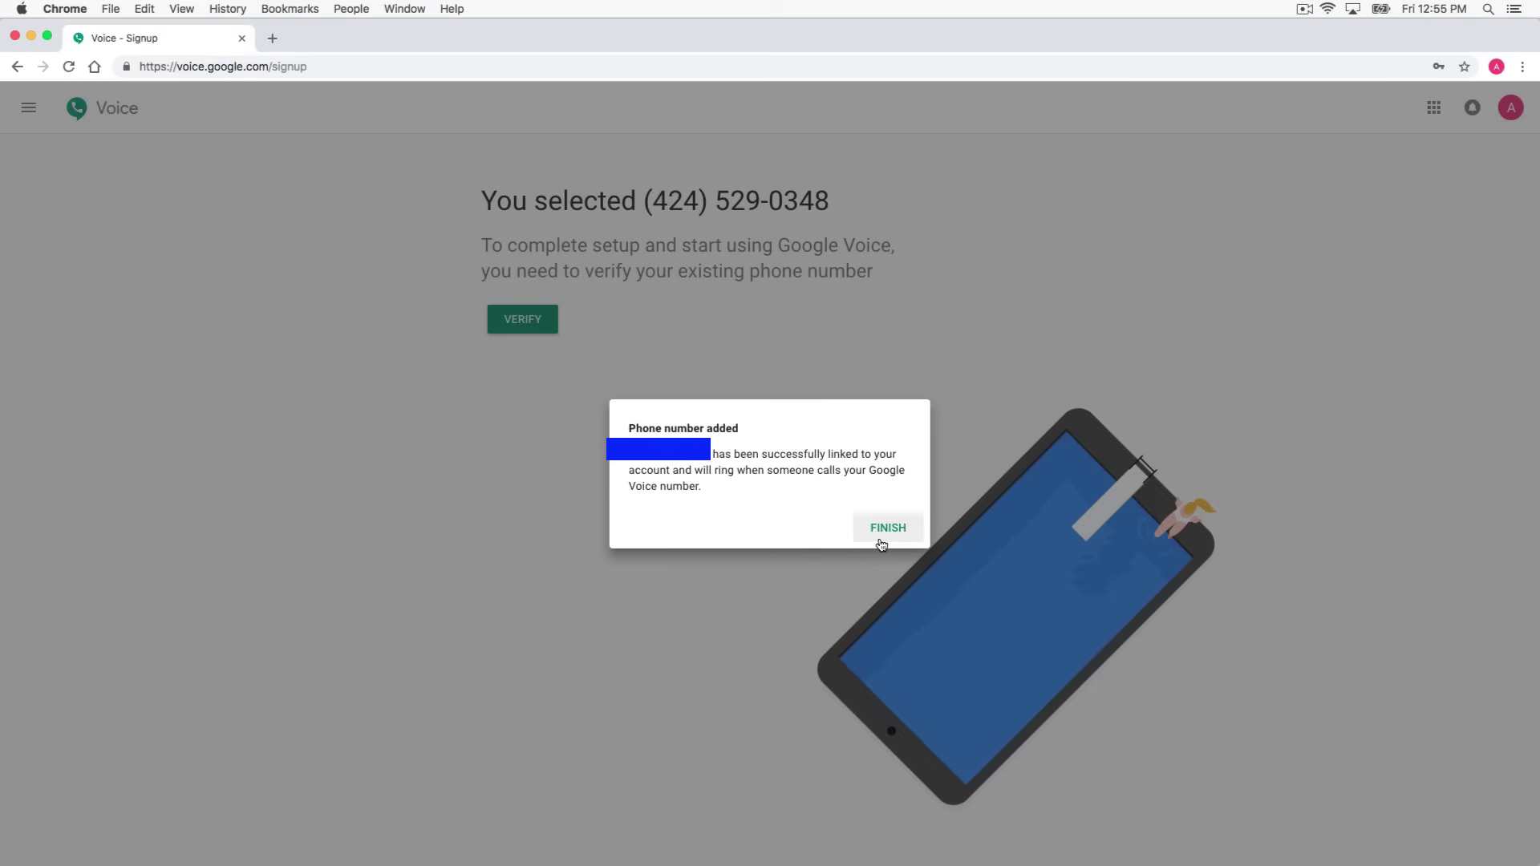
click(876, 533)
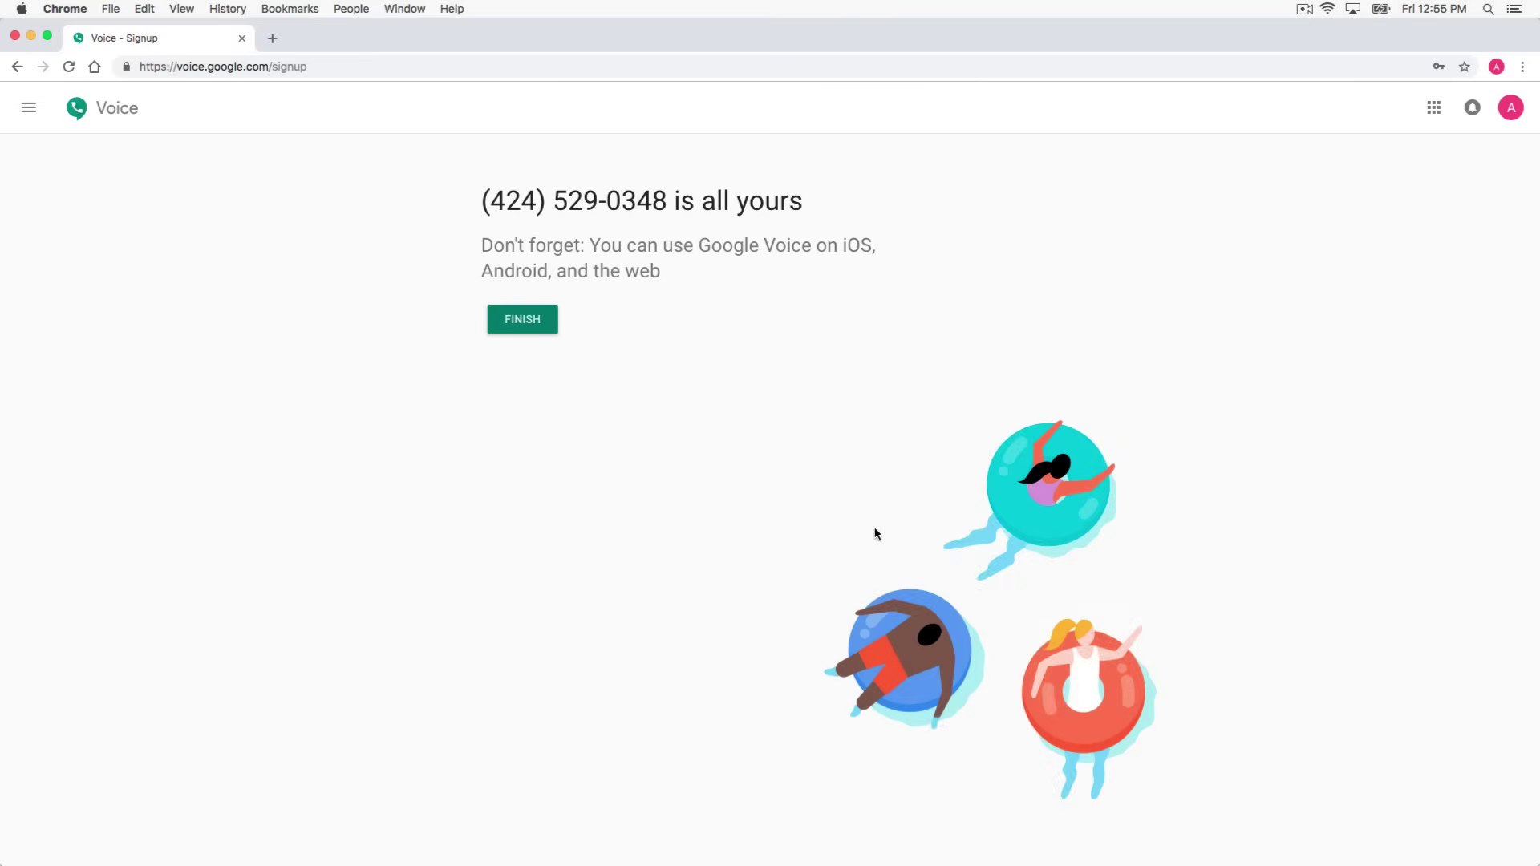
Finish signup and dismiss the notification prompt to reach the Calls page with one new voicemail
click(528, 322)
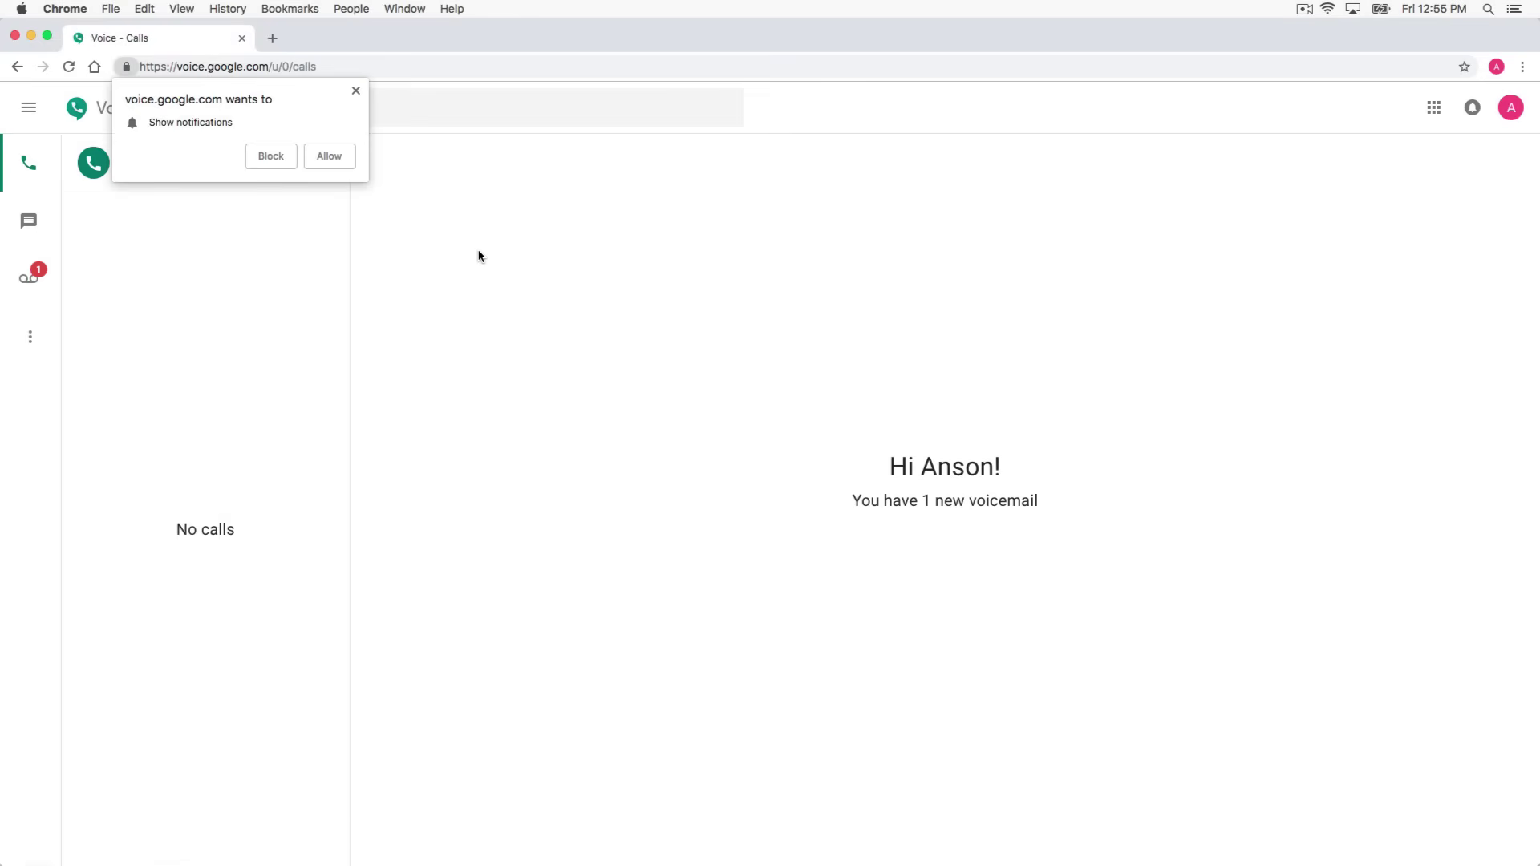
click(356, 91)
click(562, 356)
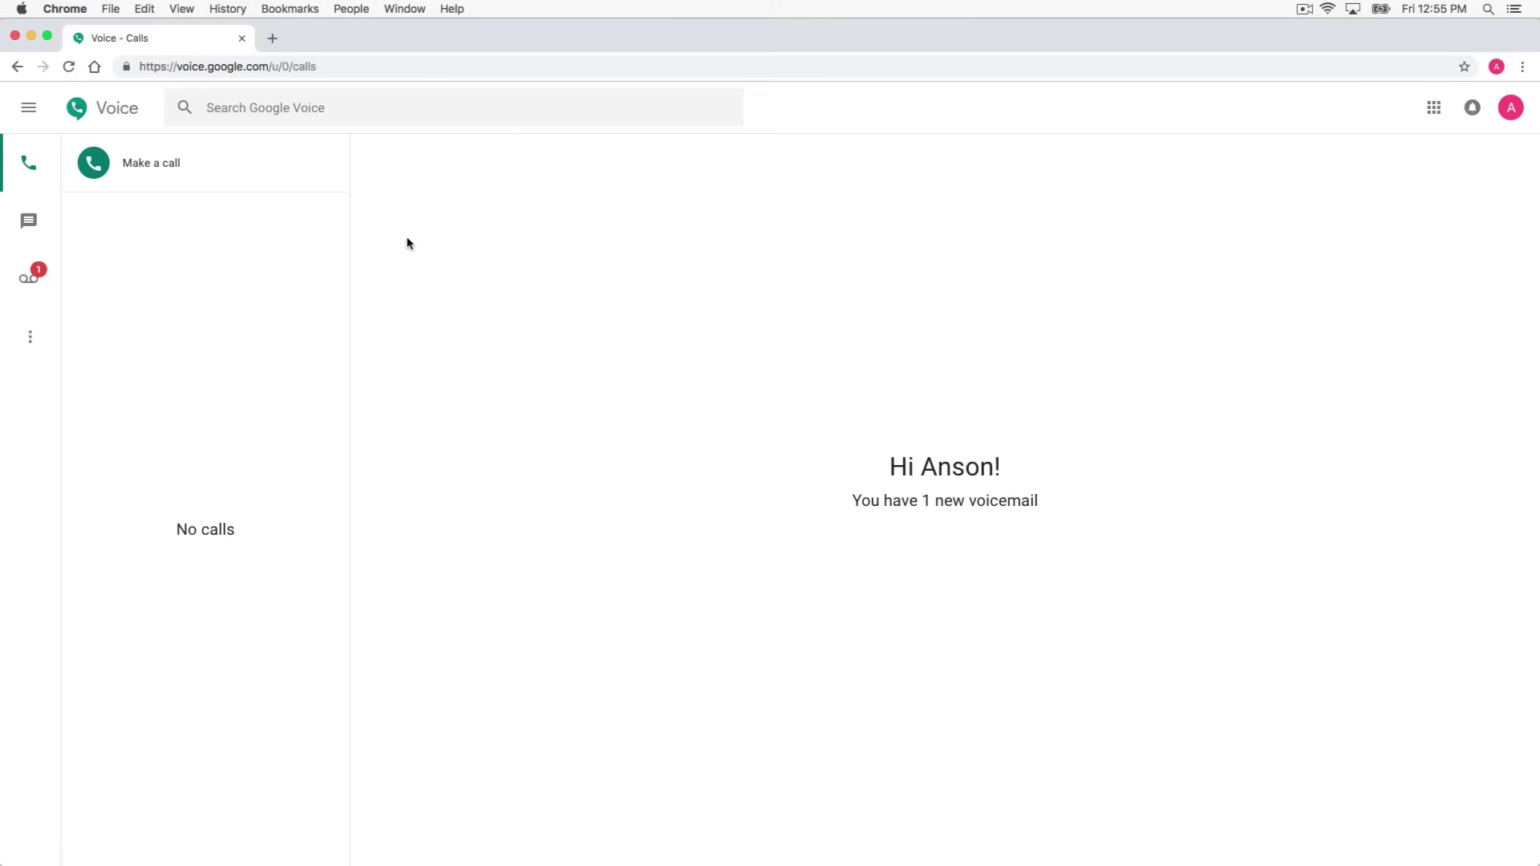
Try a test call to the pasted number, then always allow pop-ups from the Voice site
click(195, 167)
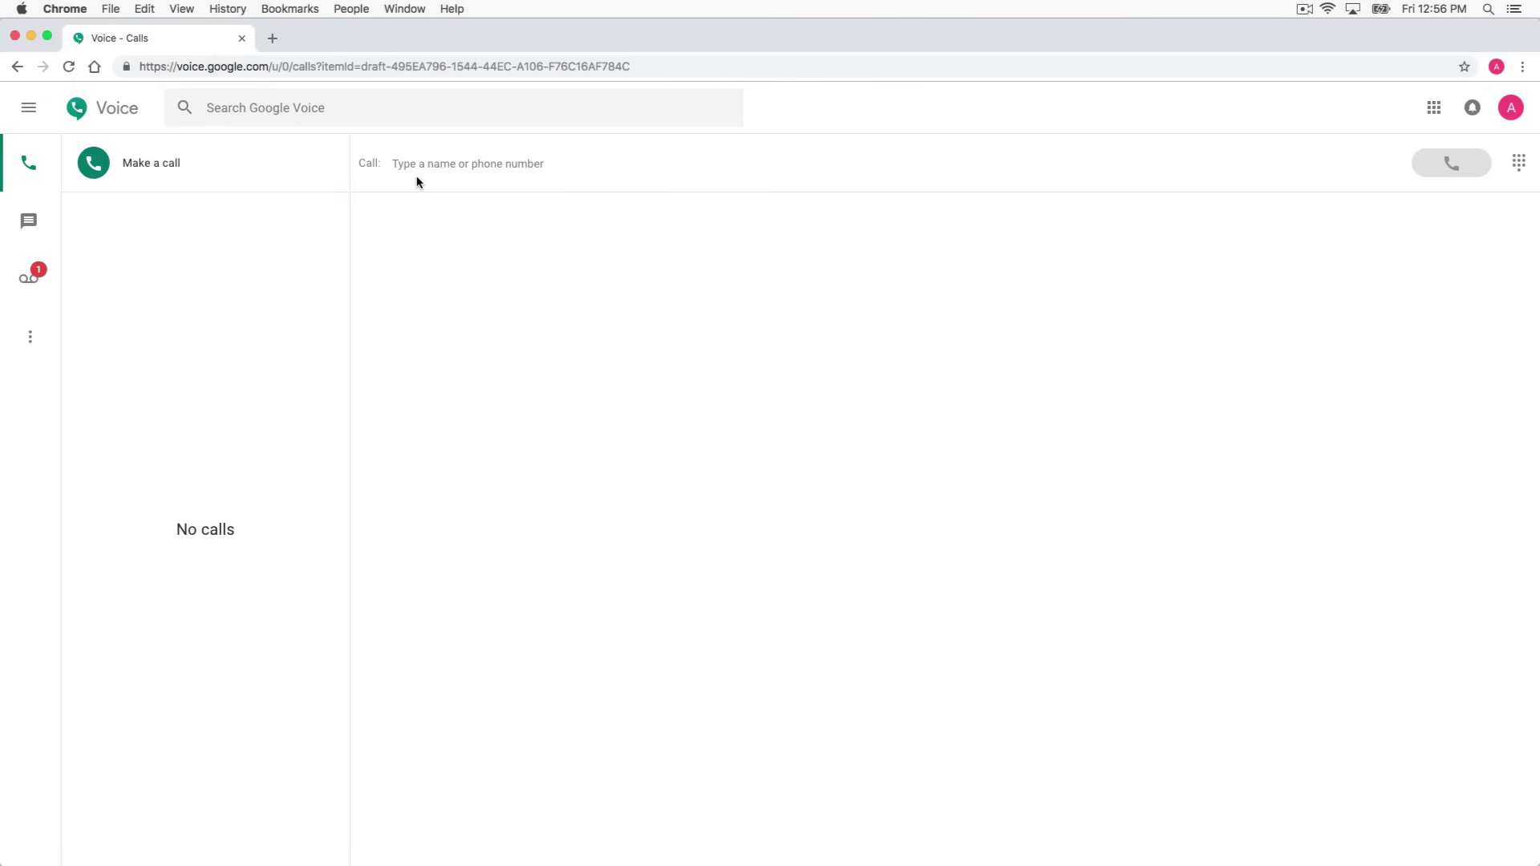
click(416, 182)
key(super+v)
click(1423, 161)
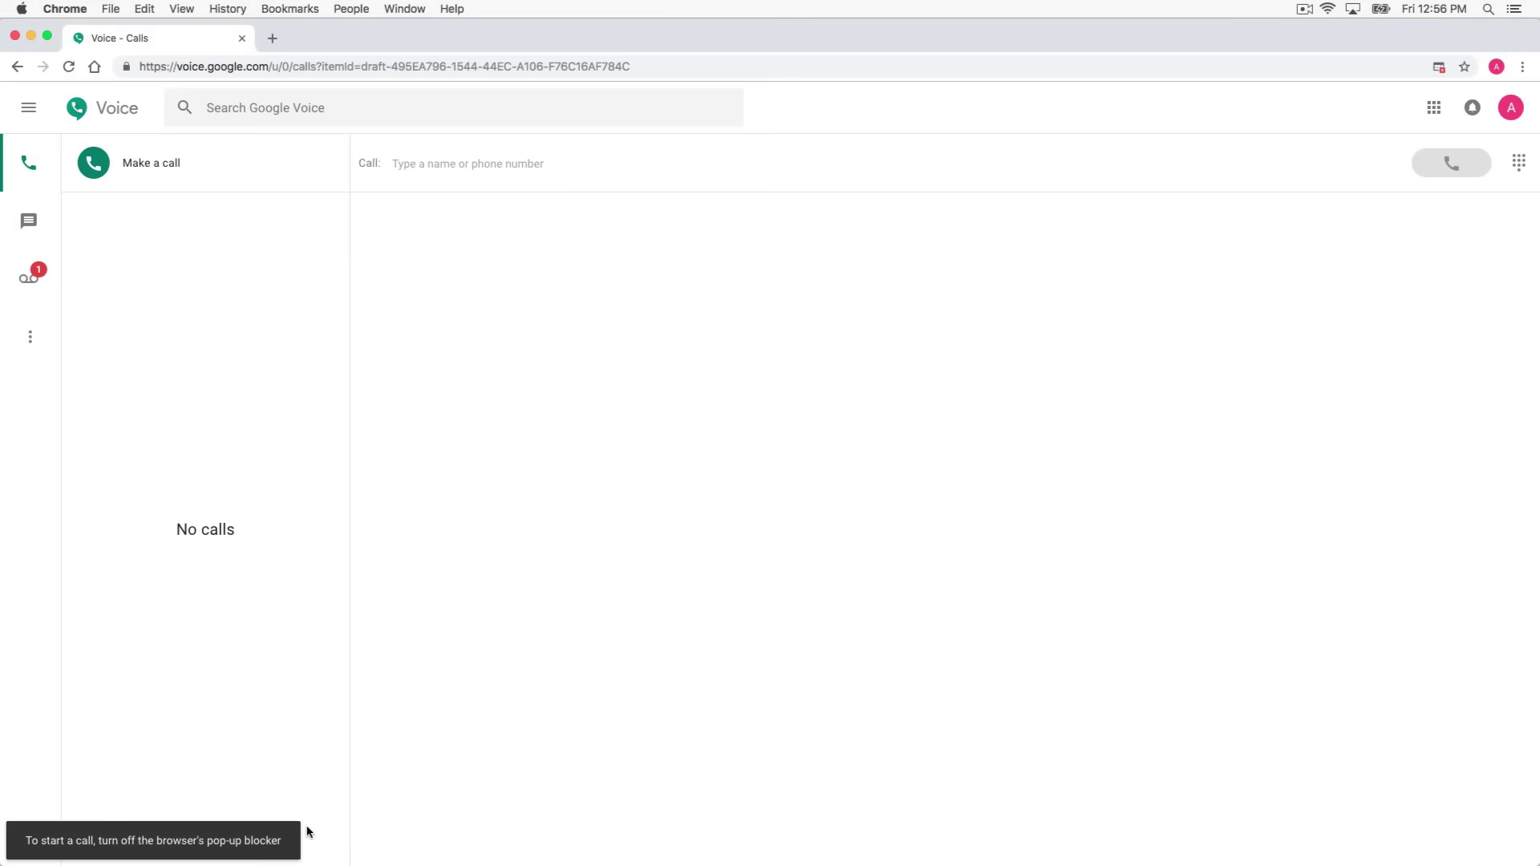
click(1434, 72)
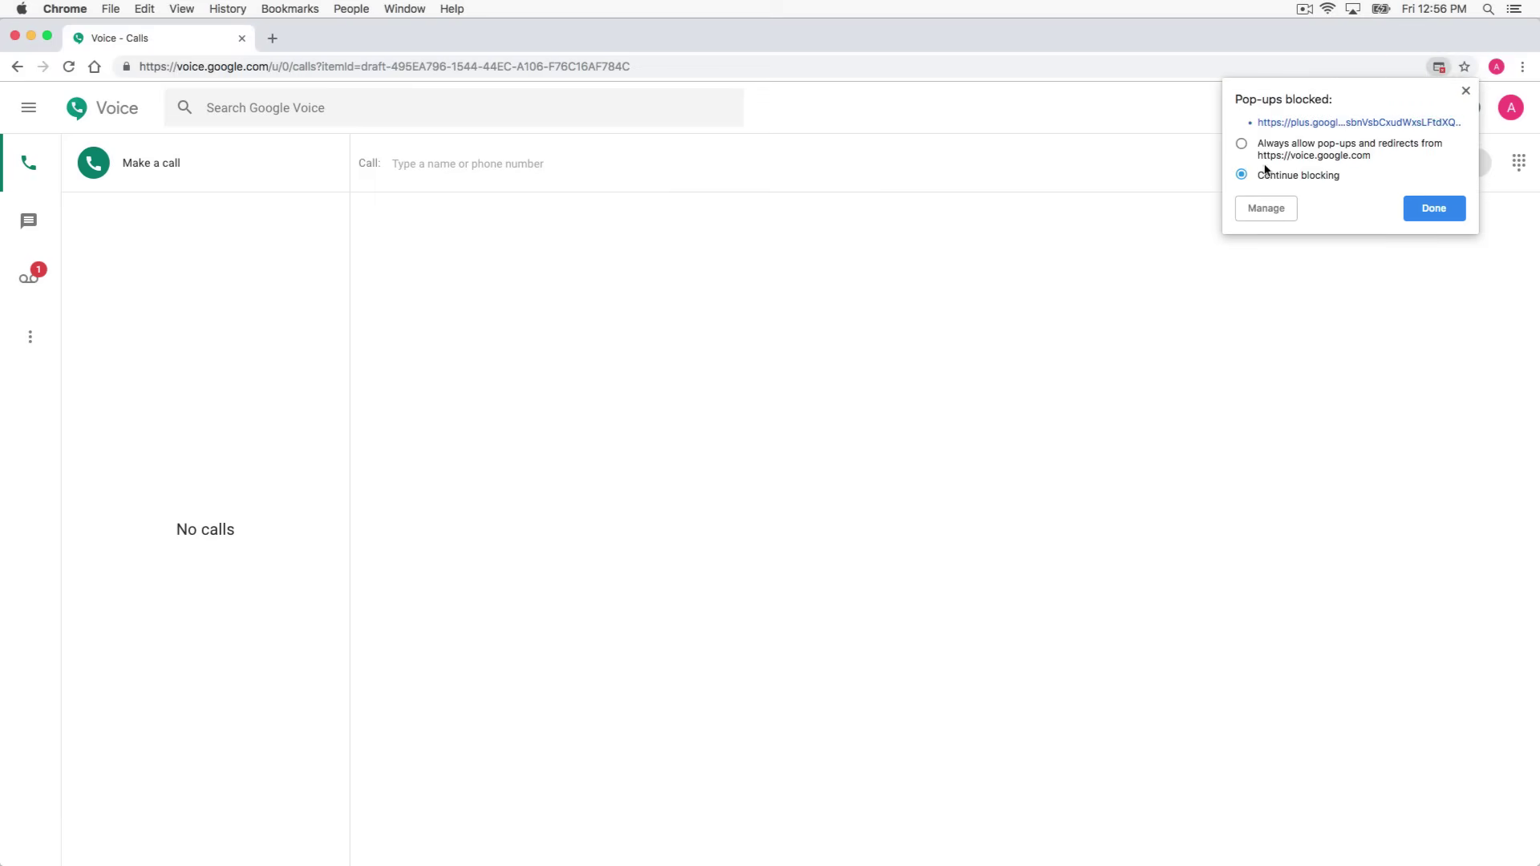
click(1289, 155)
click(1420, 205)
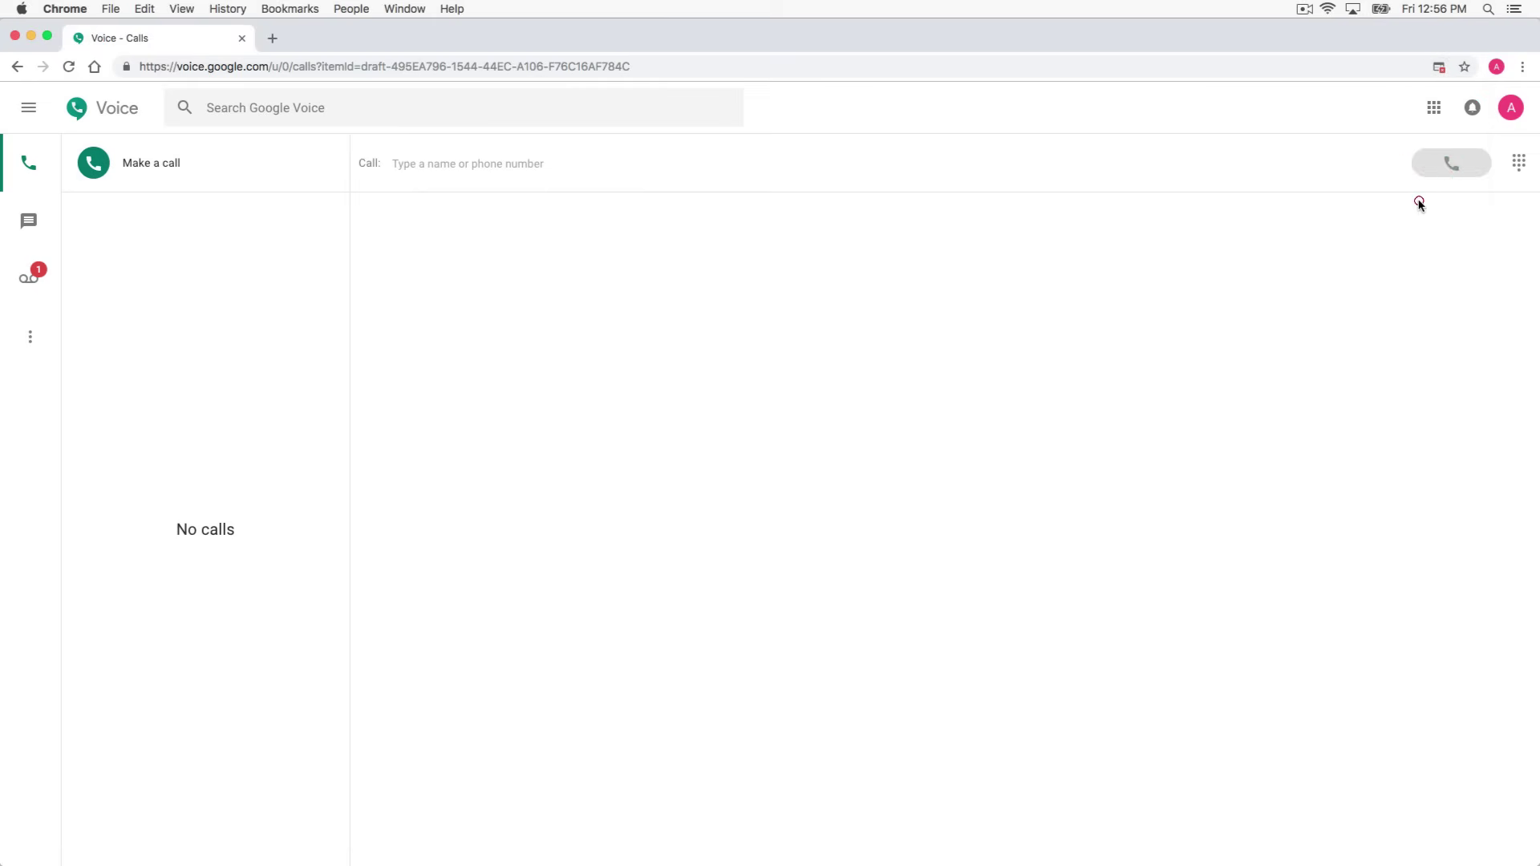
Call the pasted number again, choosing Hangouts as the calling phone and connecting
click(639, 156)
key(super+v)
click(1451, 163)
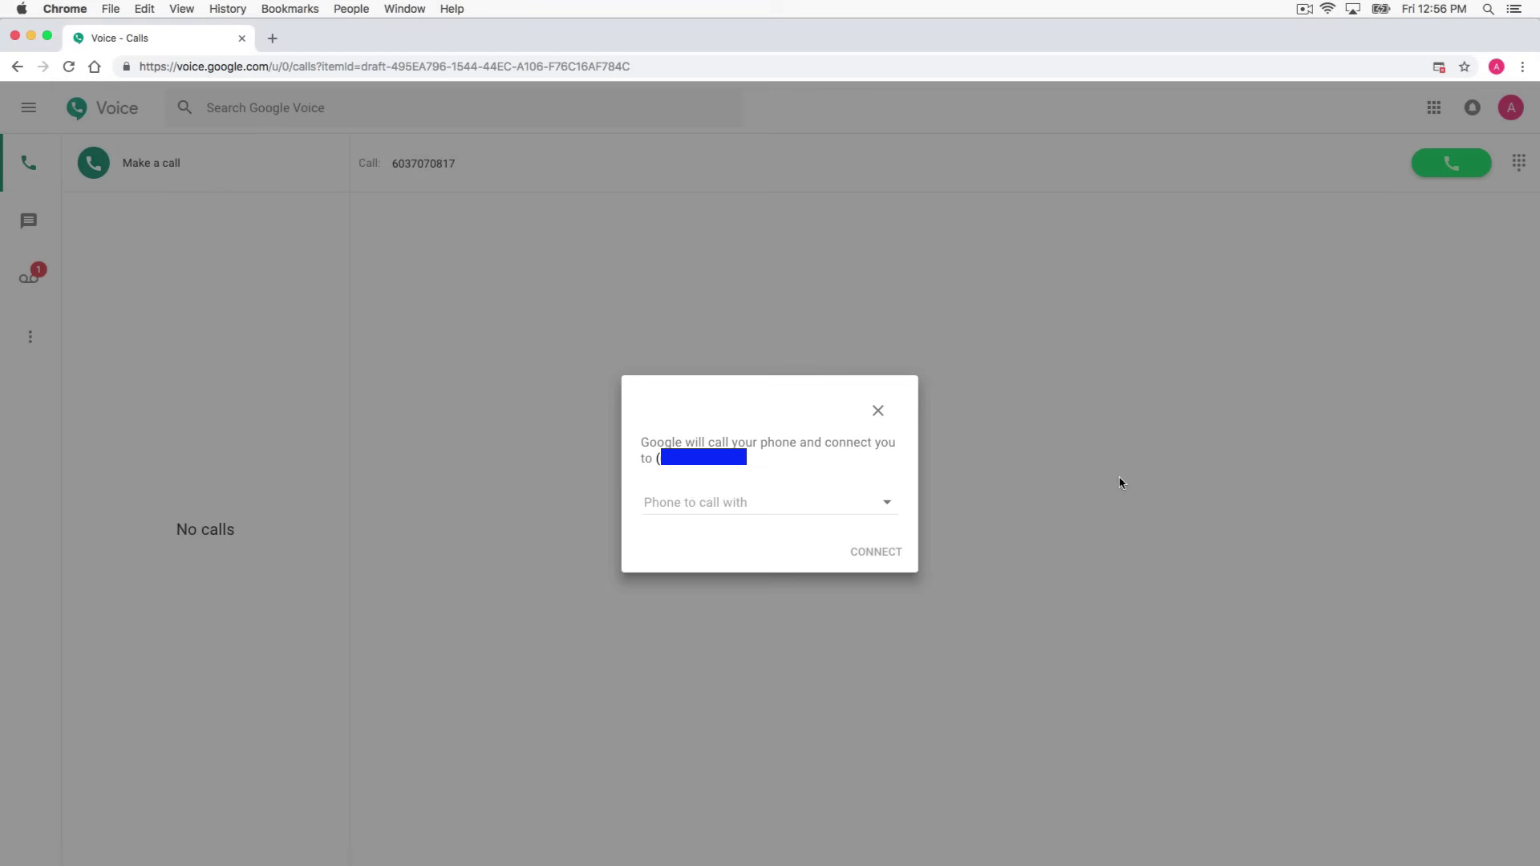
click(882, 520)
click(769, 538)
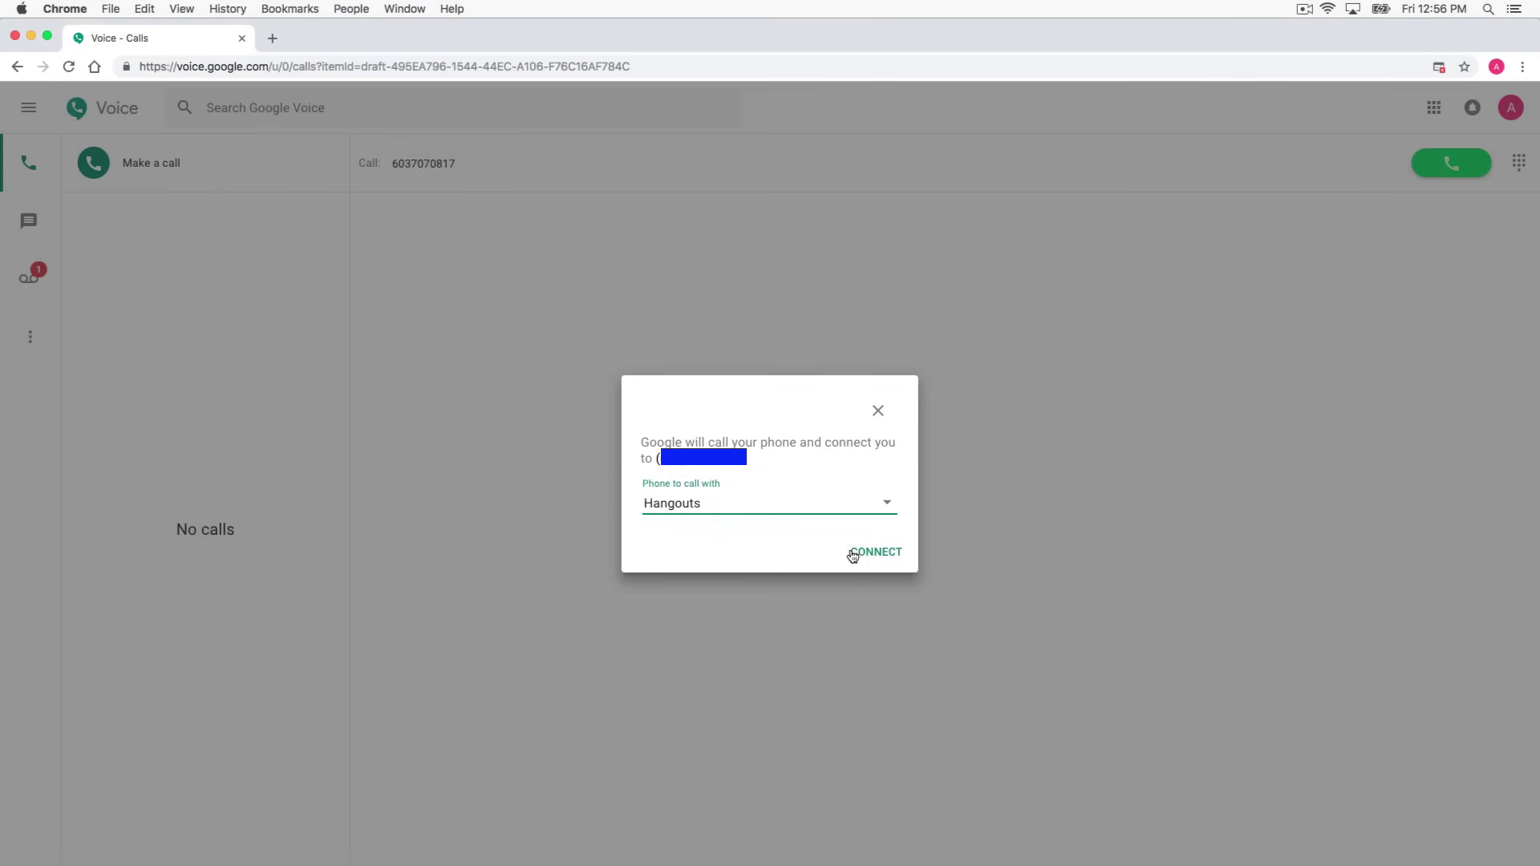
click(854, 553)
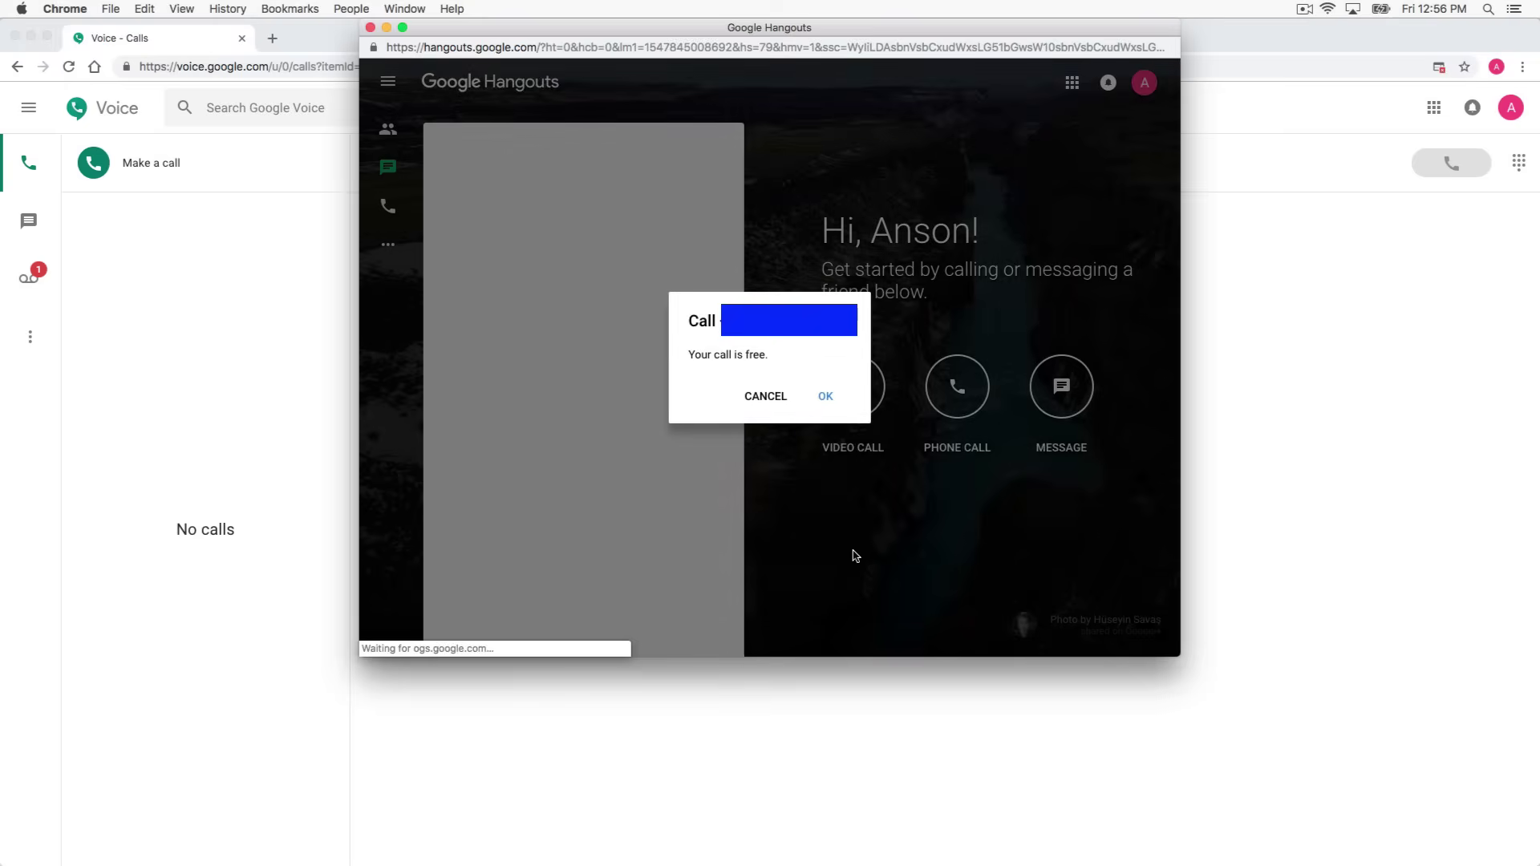
Place the free Hangouts call with microphone allowed, hang up after about 23 seconds, and close the window
click(822, 396)
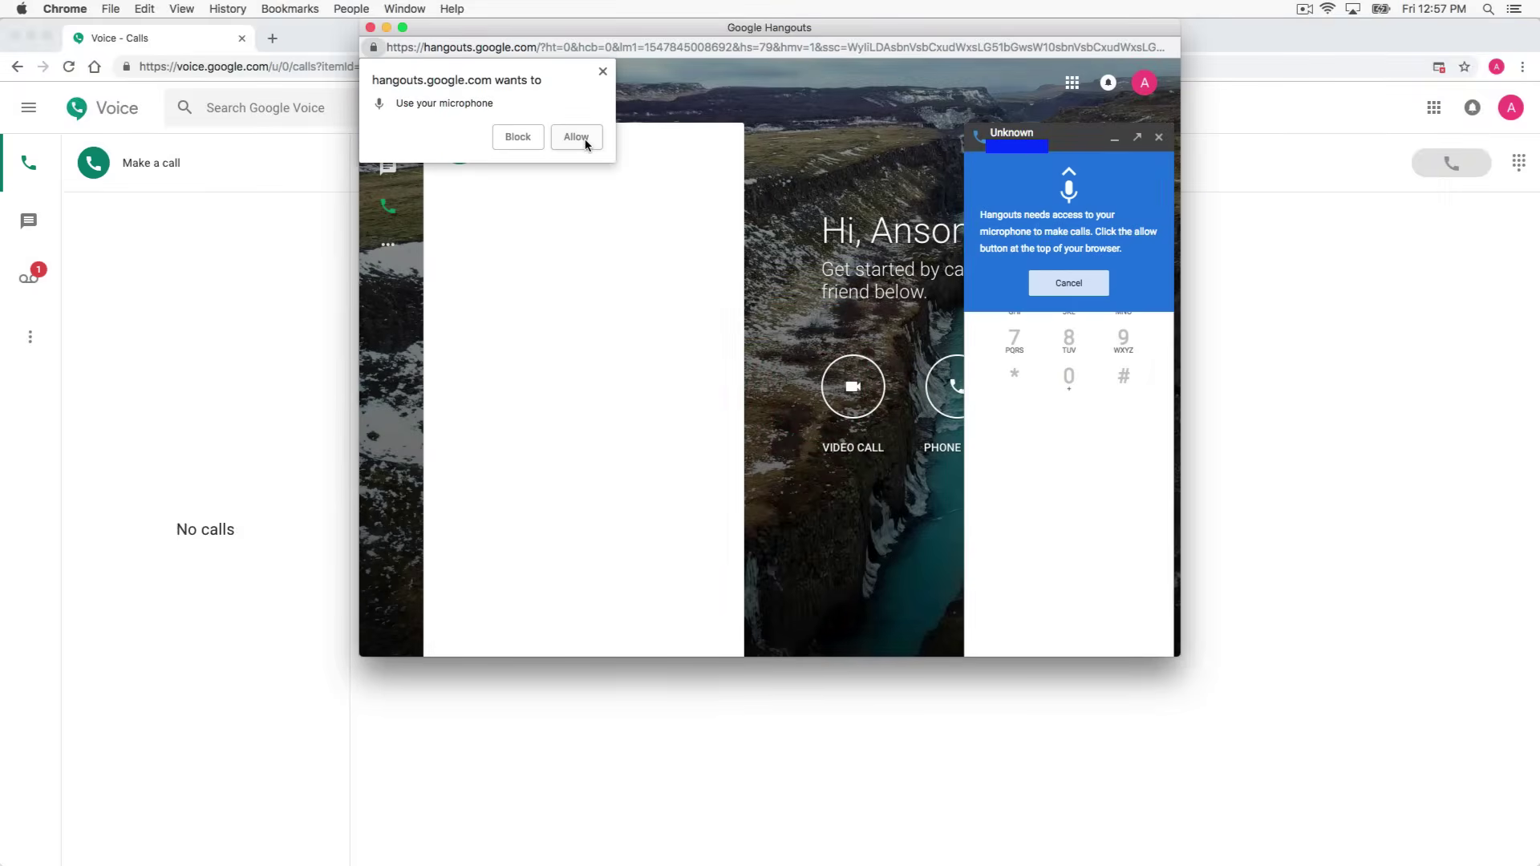
click(577, 137)
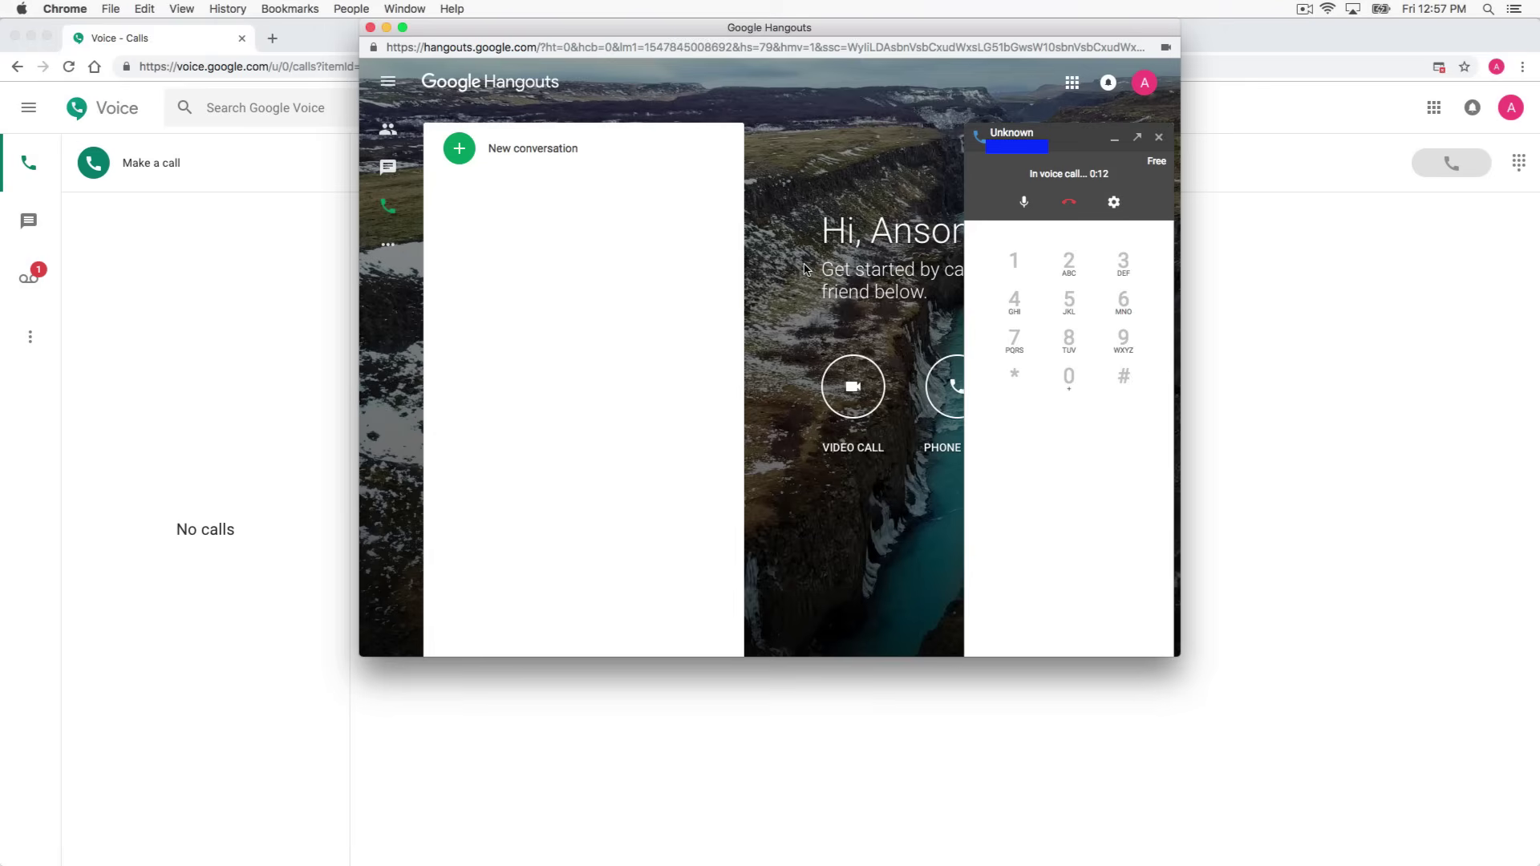
click(1069, 202)
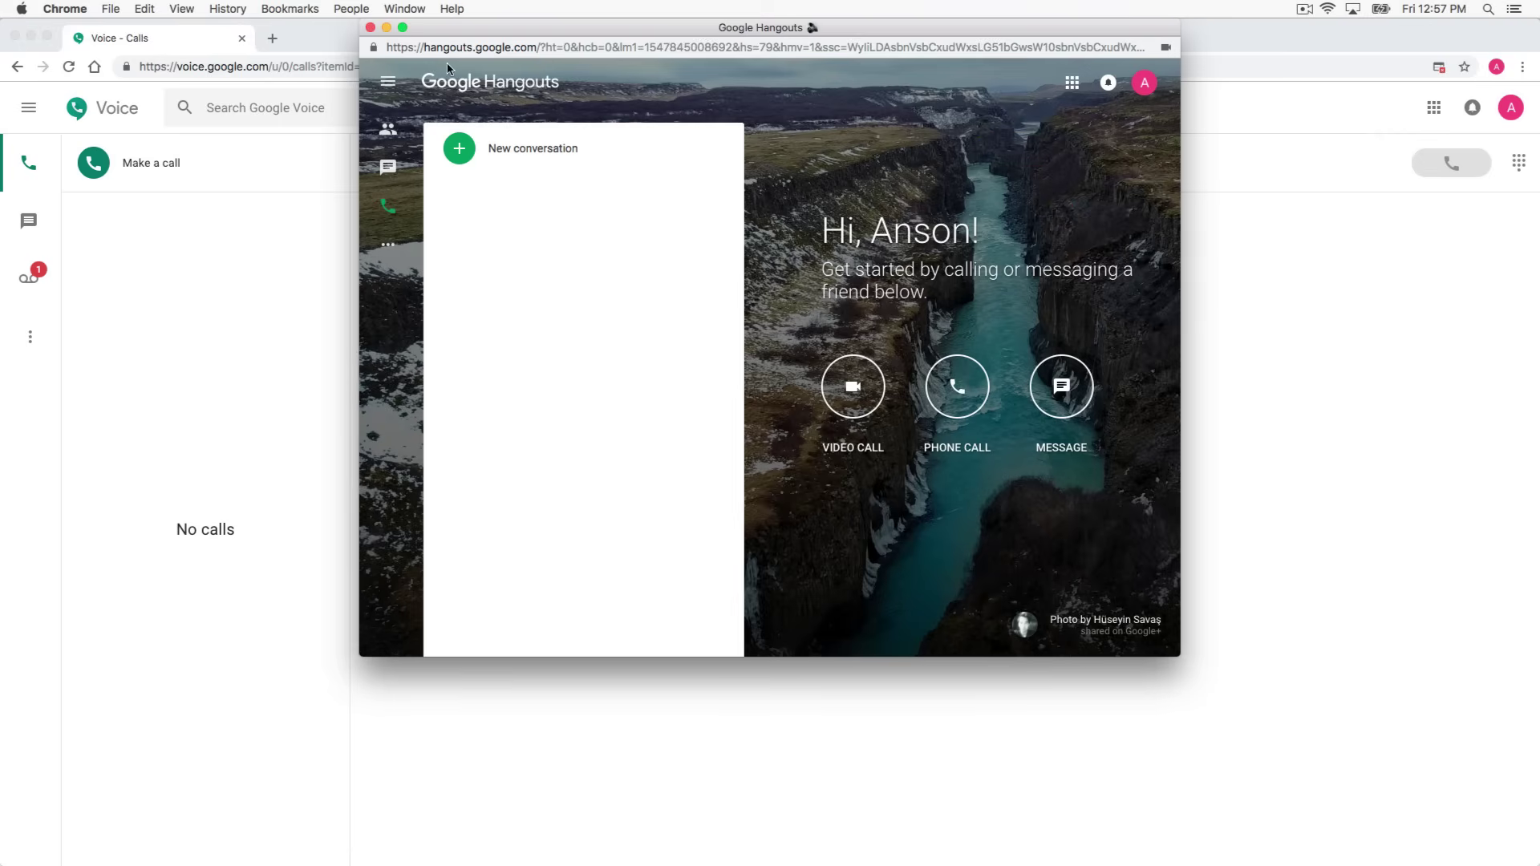
click(370, 29)
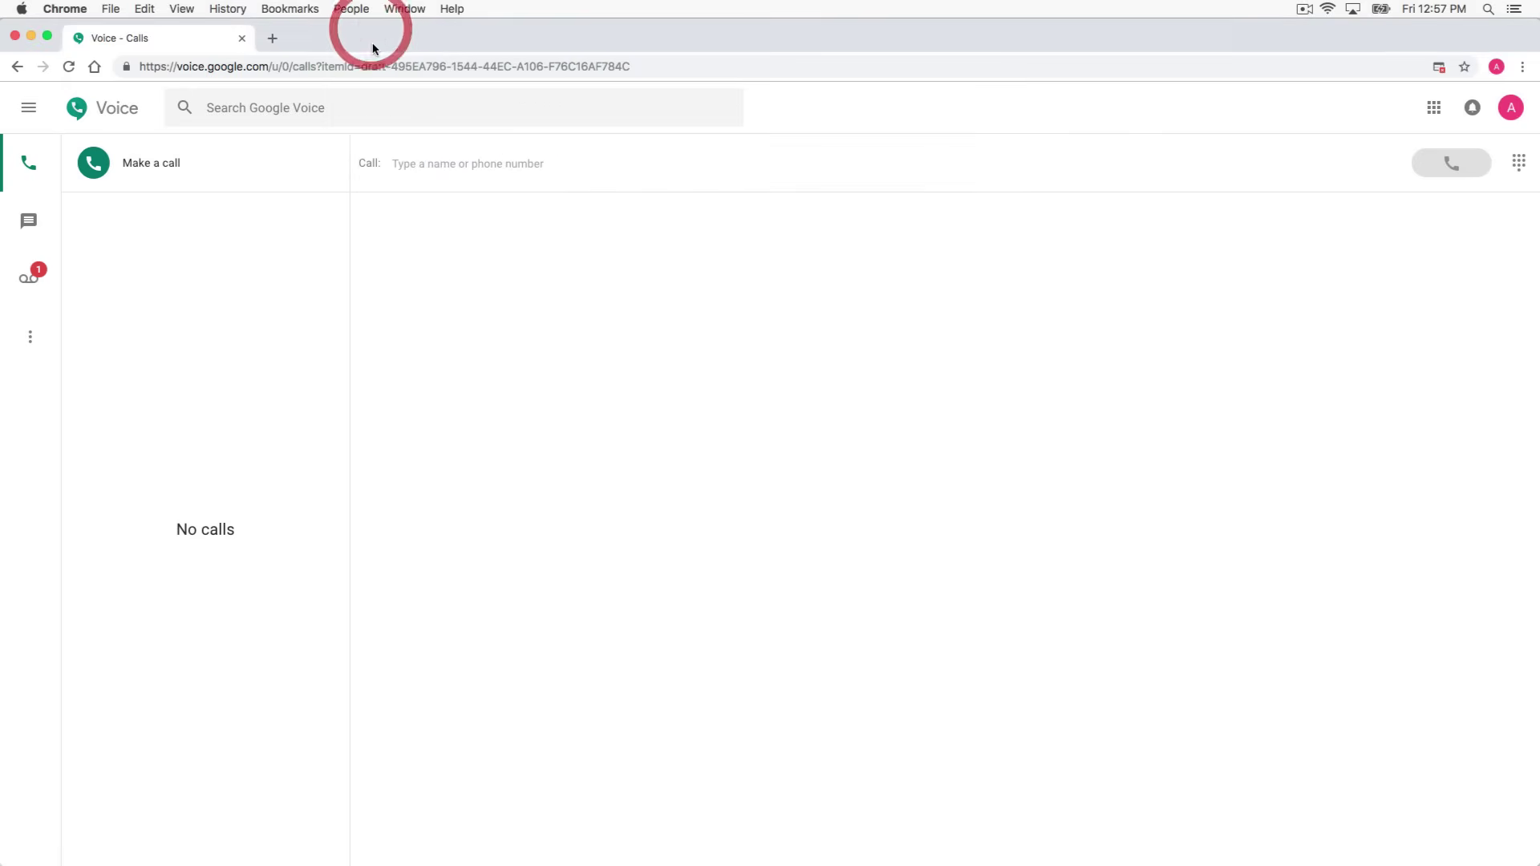
Check the Calls history for the test call listed as an outgoing call from 1 min ago
click(530, 311)
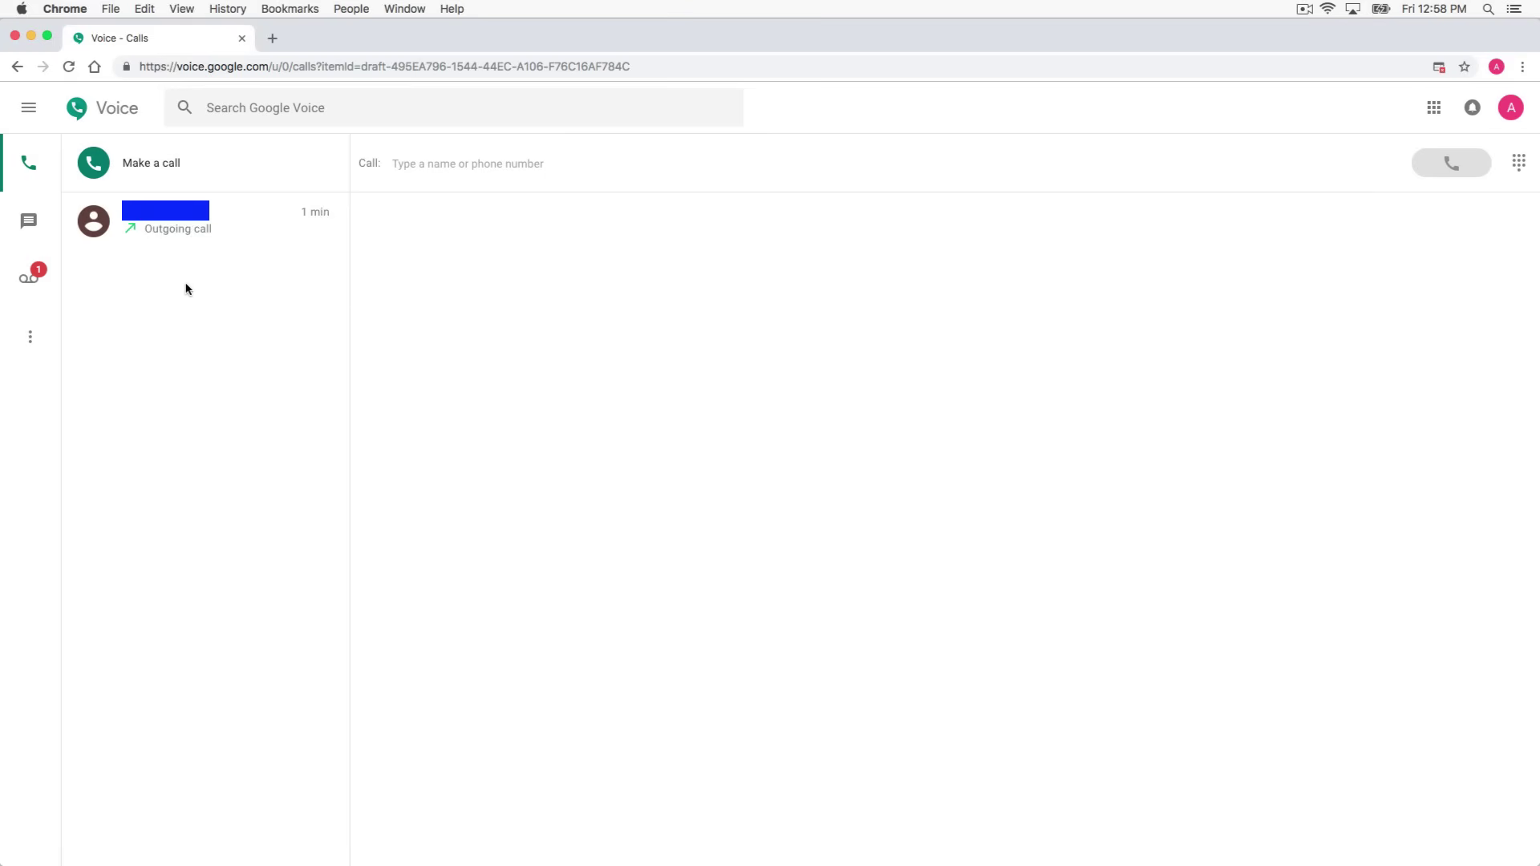
Switch to Messages and begin a new, blank text message draft
click(34, 228)
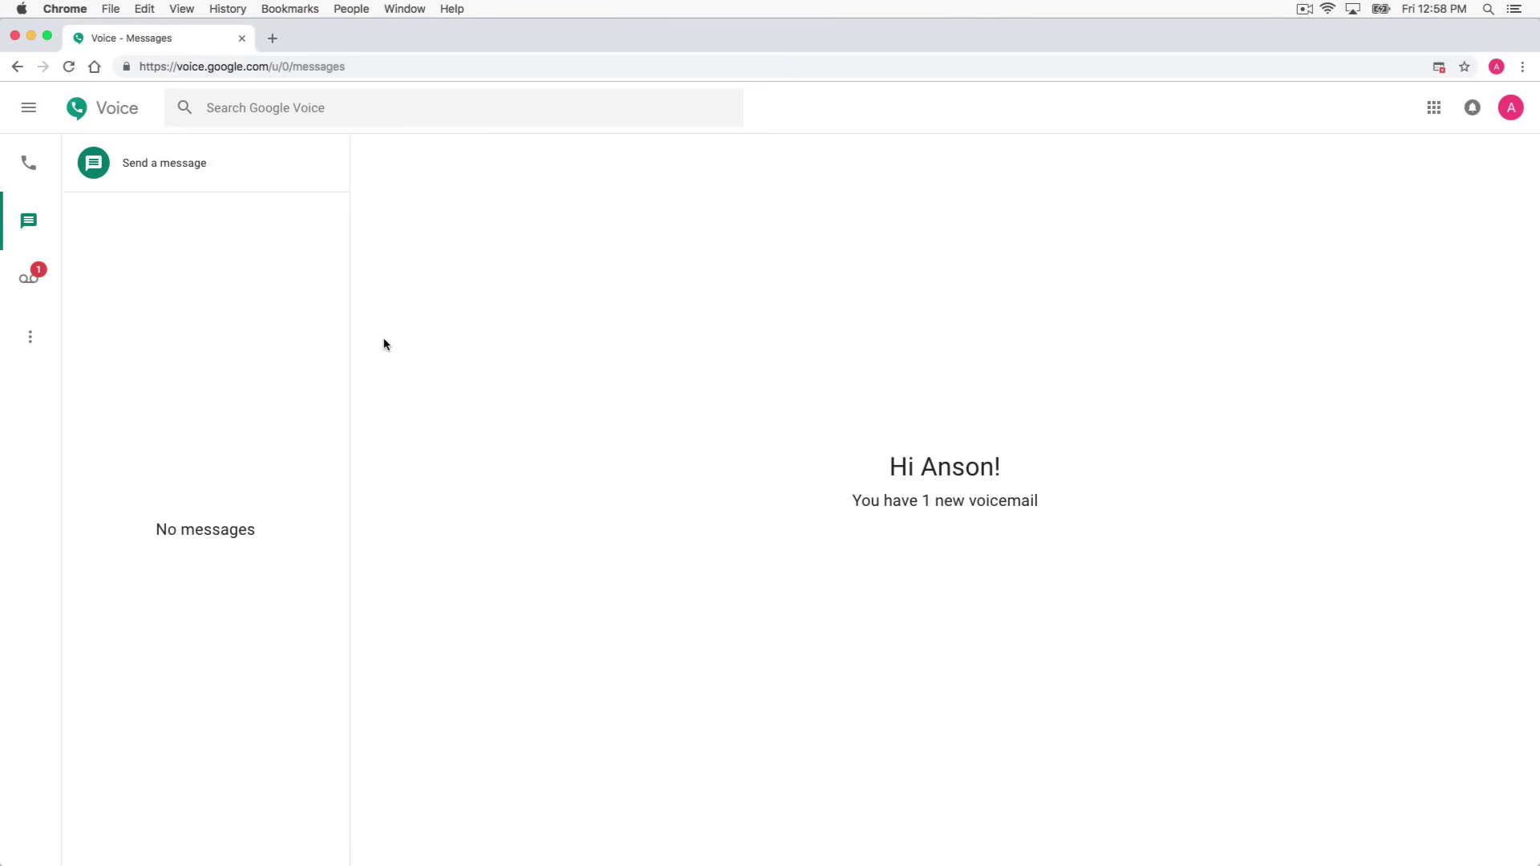
click(145, 167)
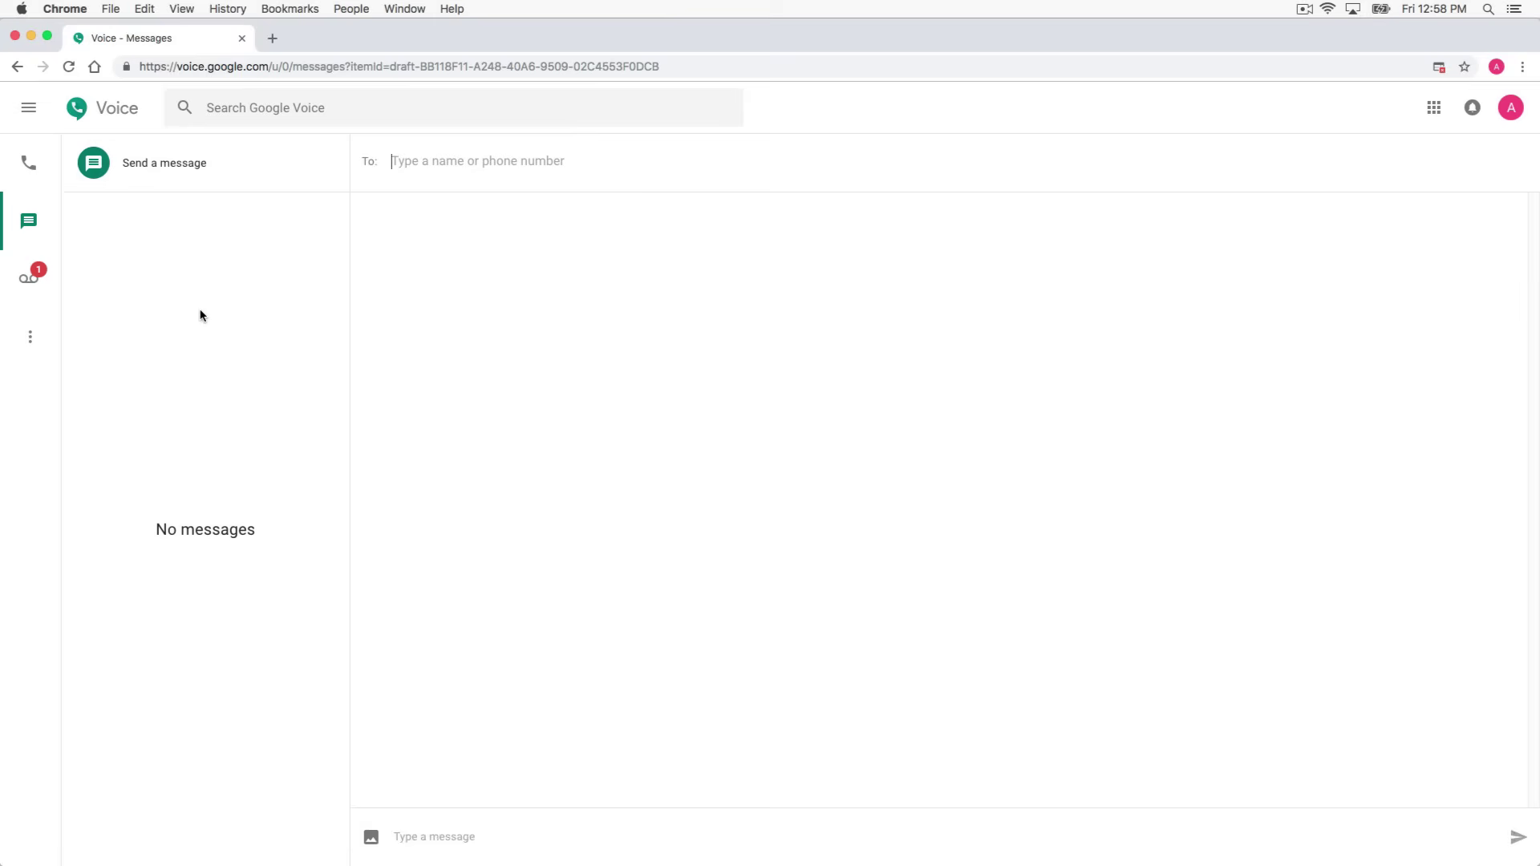
Open the 18-second Google Voice welcome voicemail and play it to 00:03, then pause
click(39, 290)
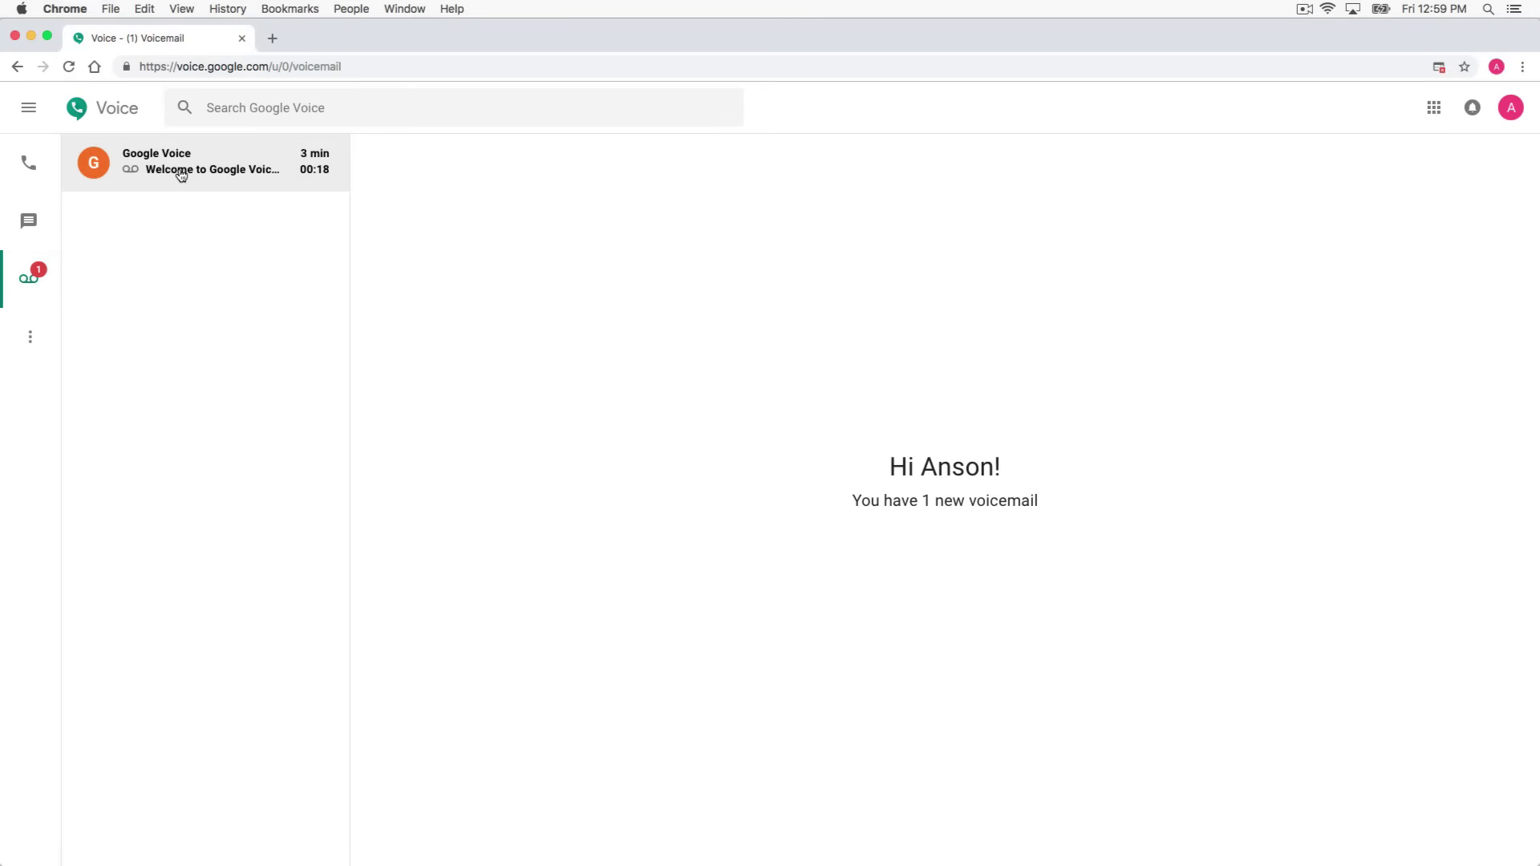
click(185, 174)
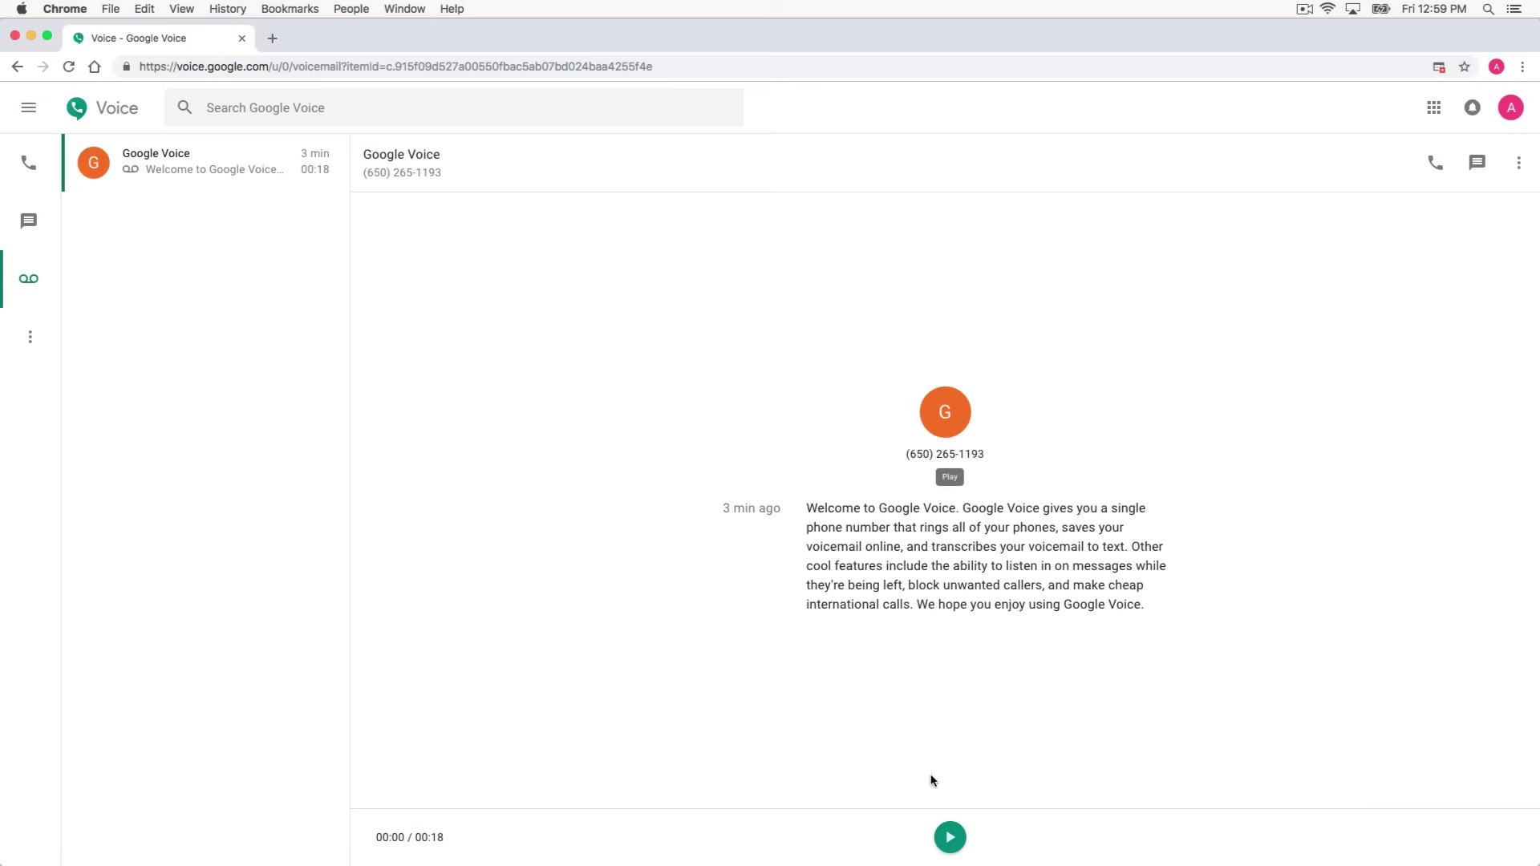
click(947, 838)
click(949, 838)
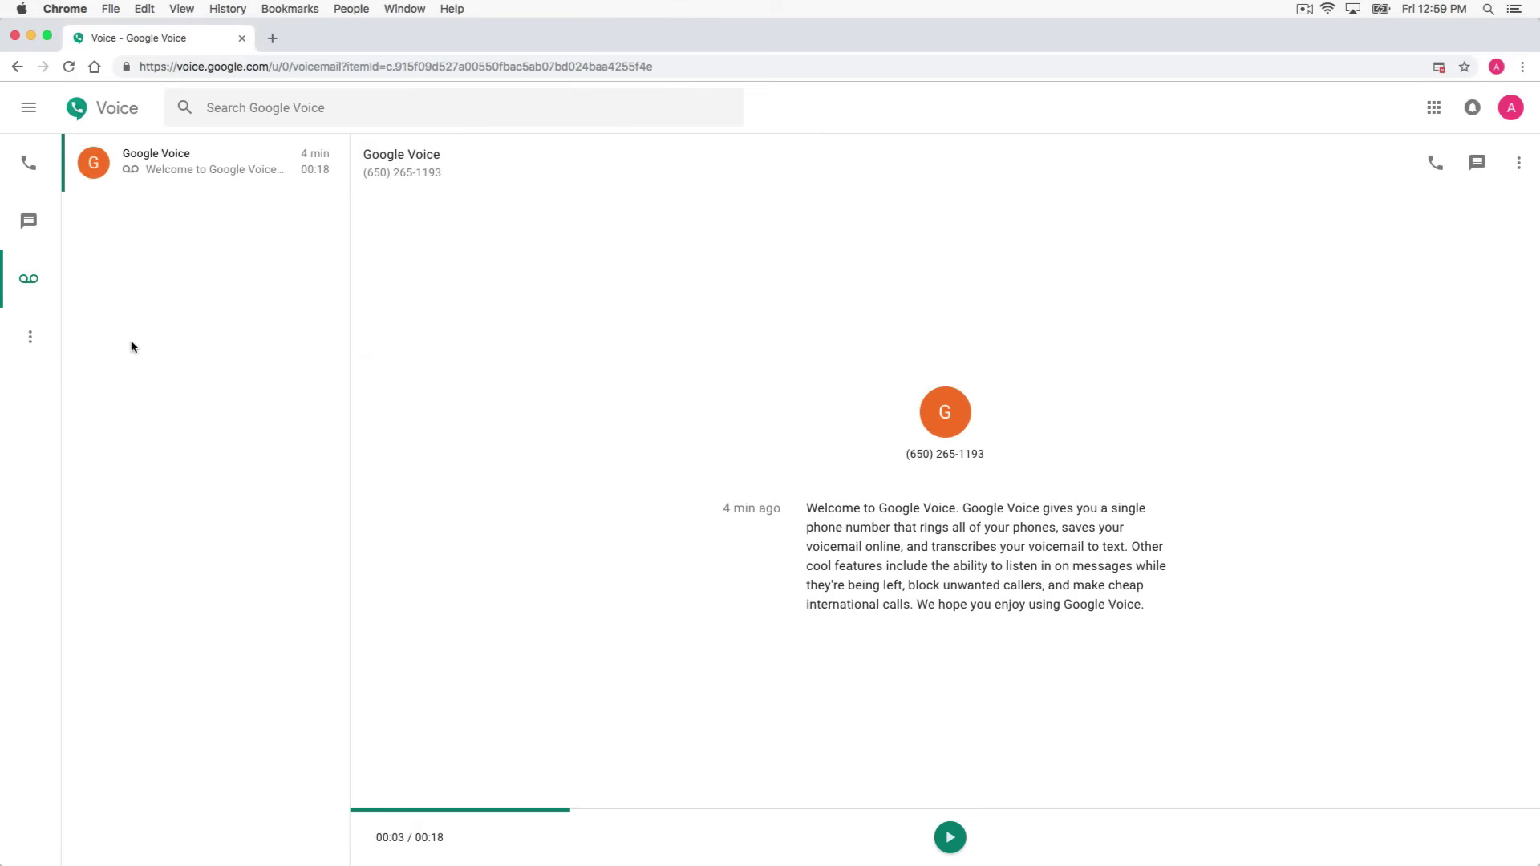
Reopen the main navigation drawer listing Archive, Spam, Credit ($0.00) and Settings
click(31, 343)
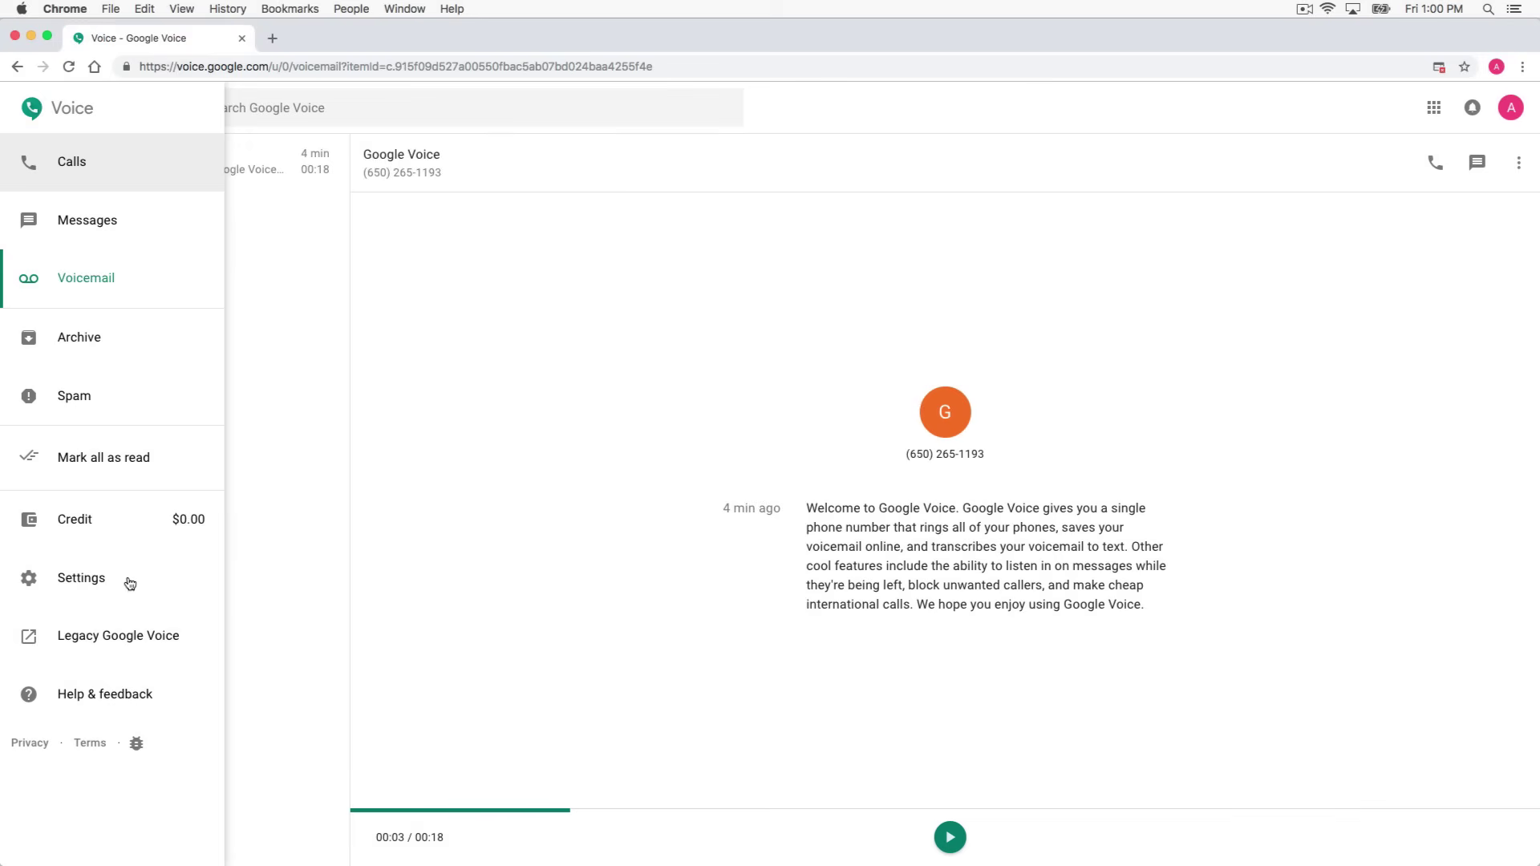
click(269, 621)
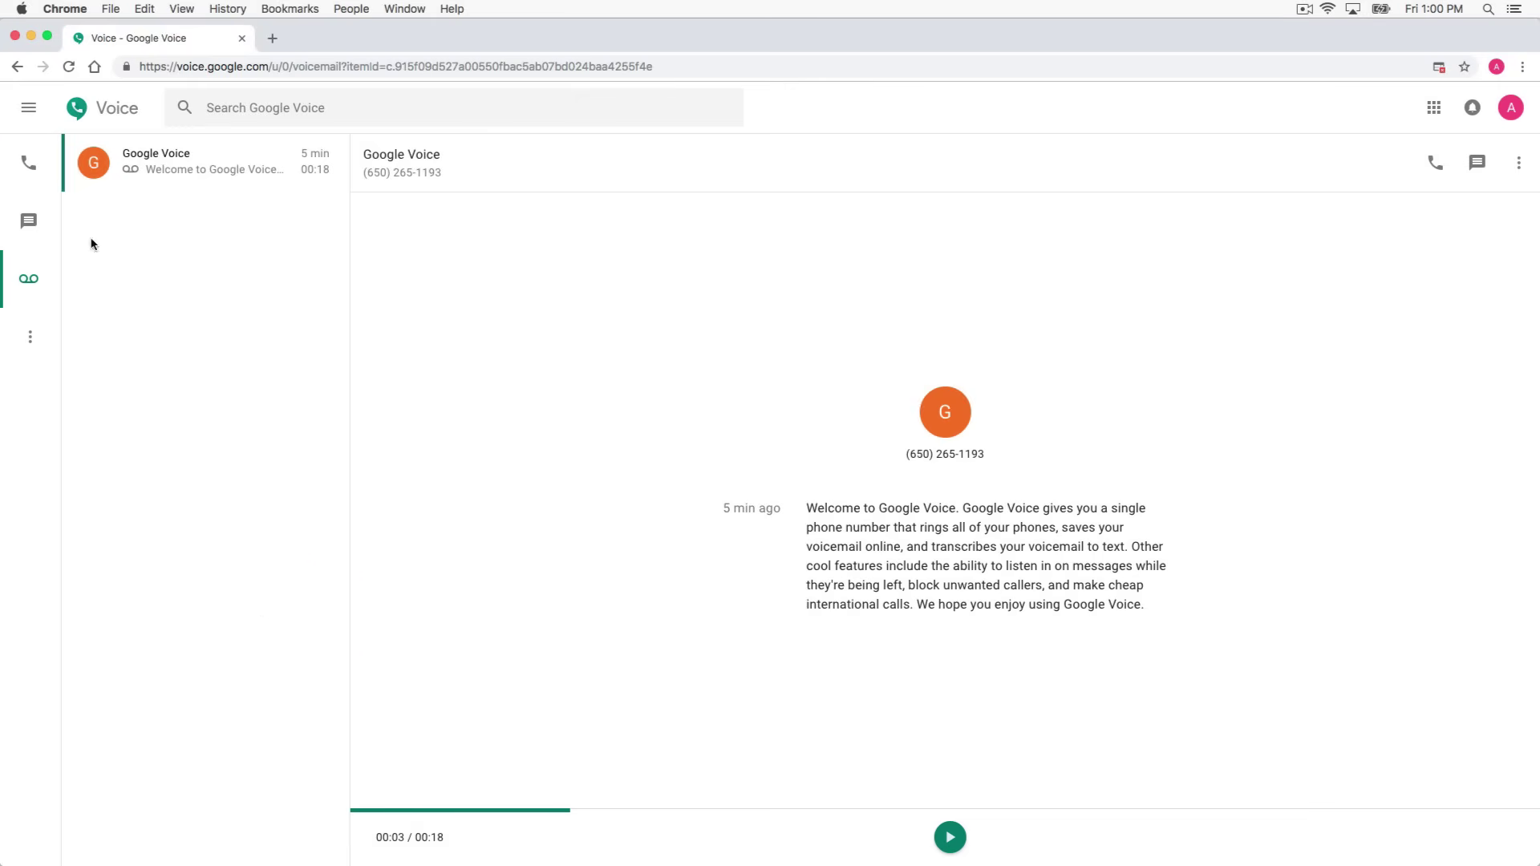
click(26, 118)
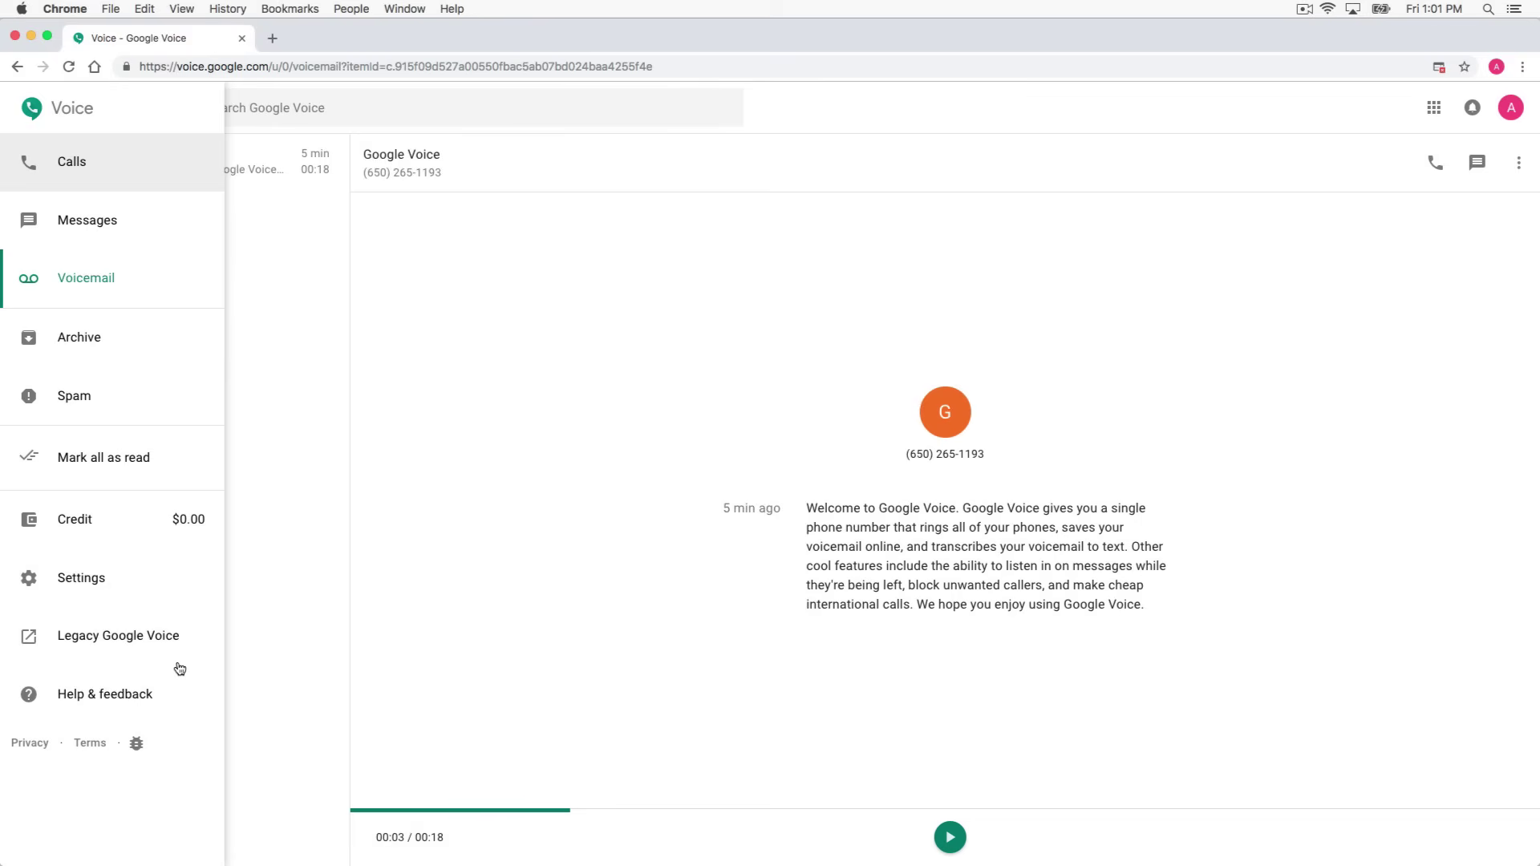
Go to Settings on the Account page and allow microphone access for the site
click(114, 579)
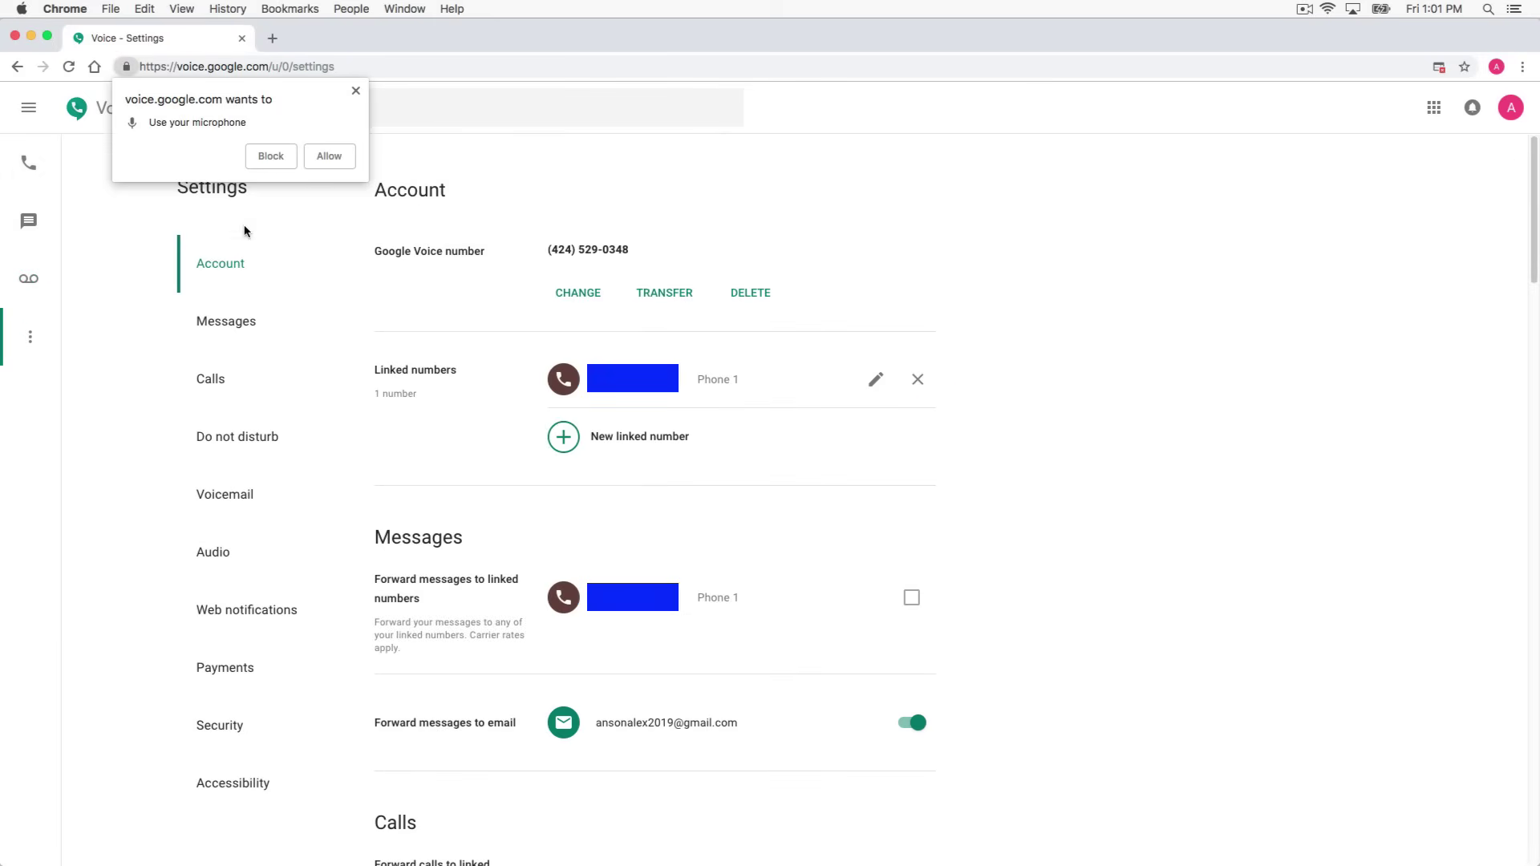
click(321, 163)
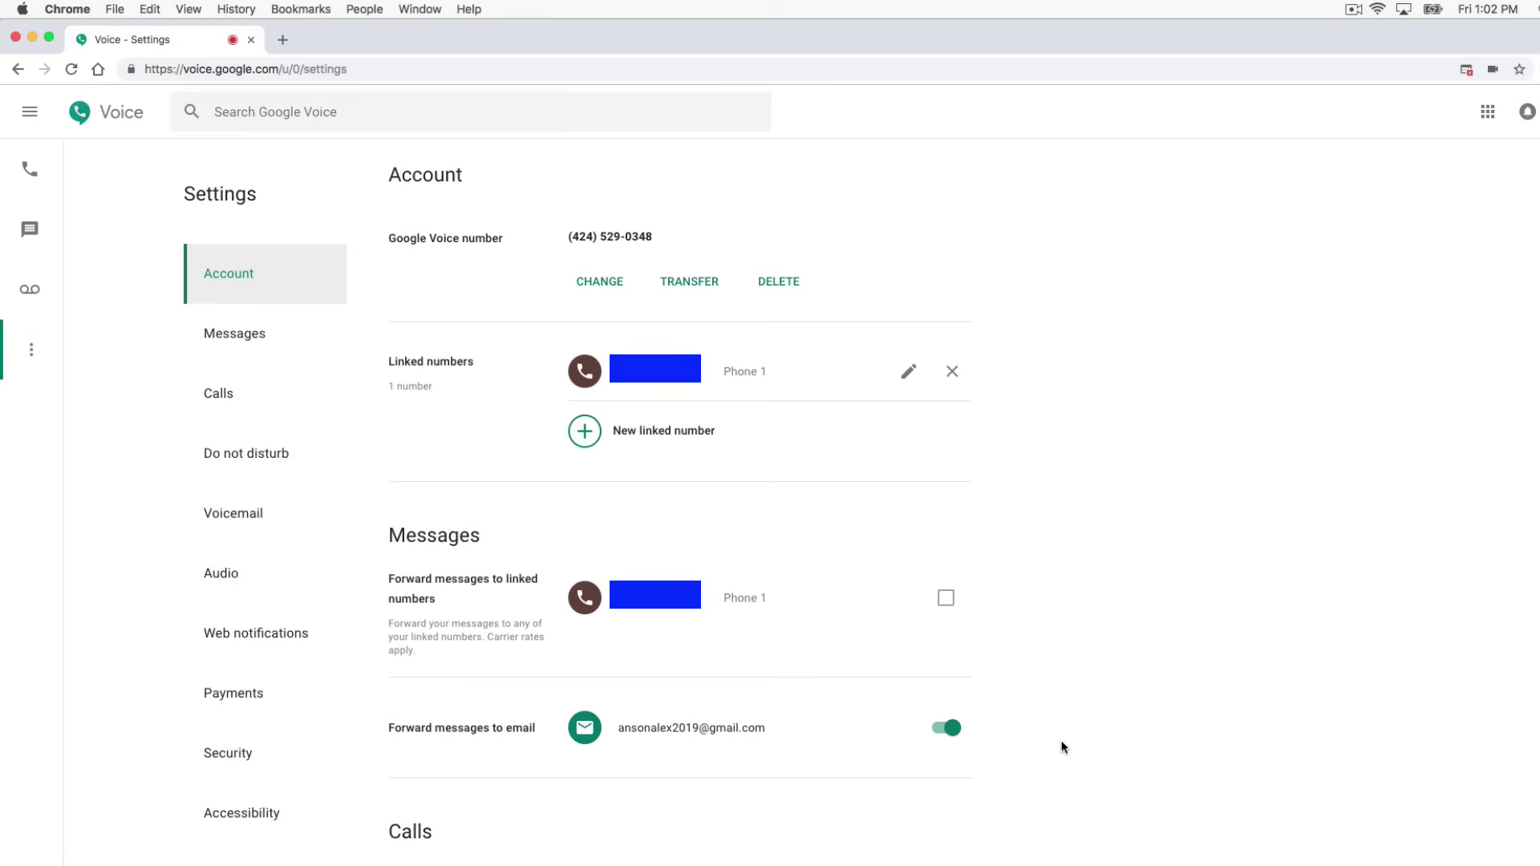
scroll(1063, 747, down, 4)
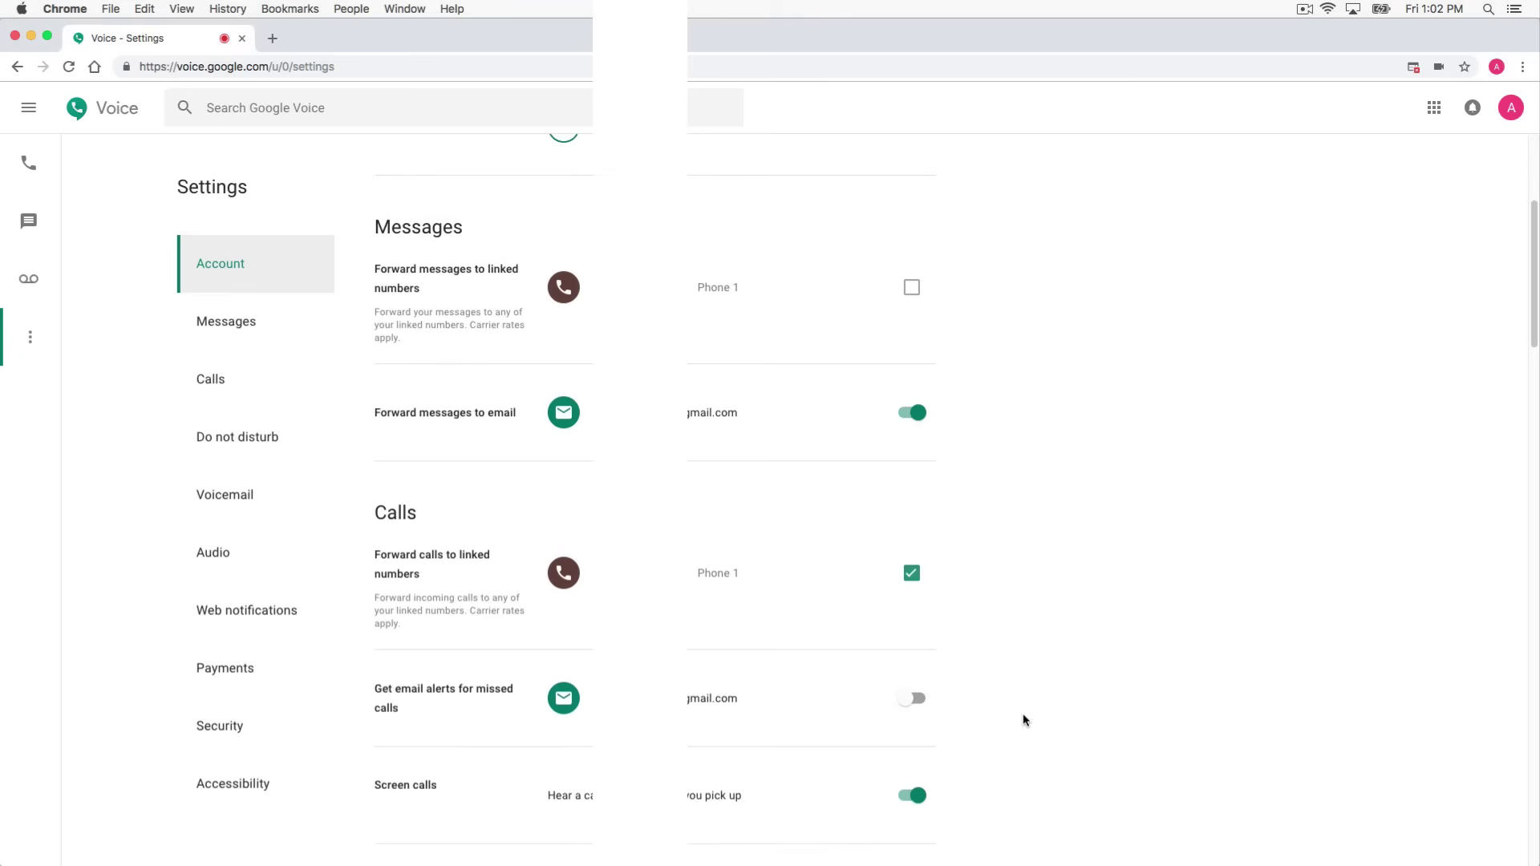
scroll(1022, 713, down, 3)
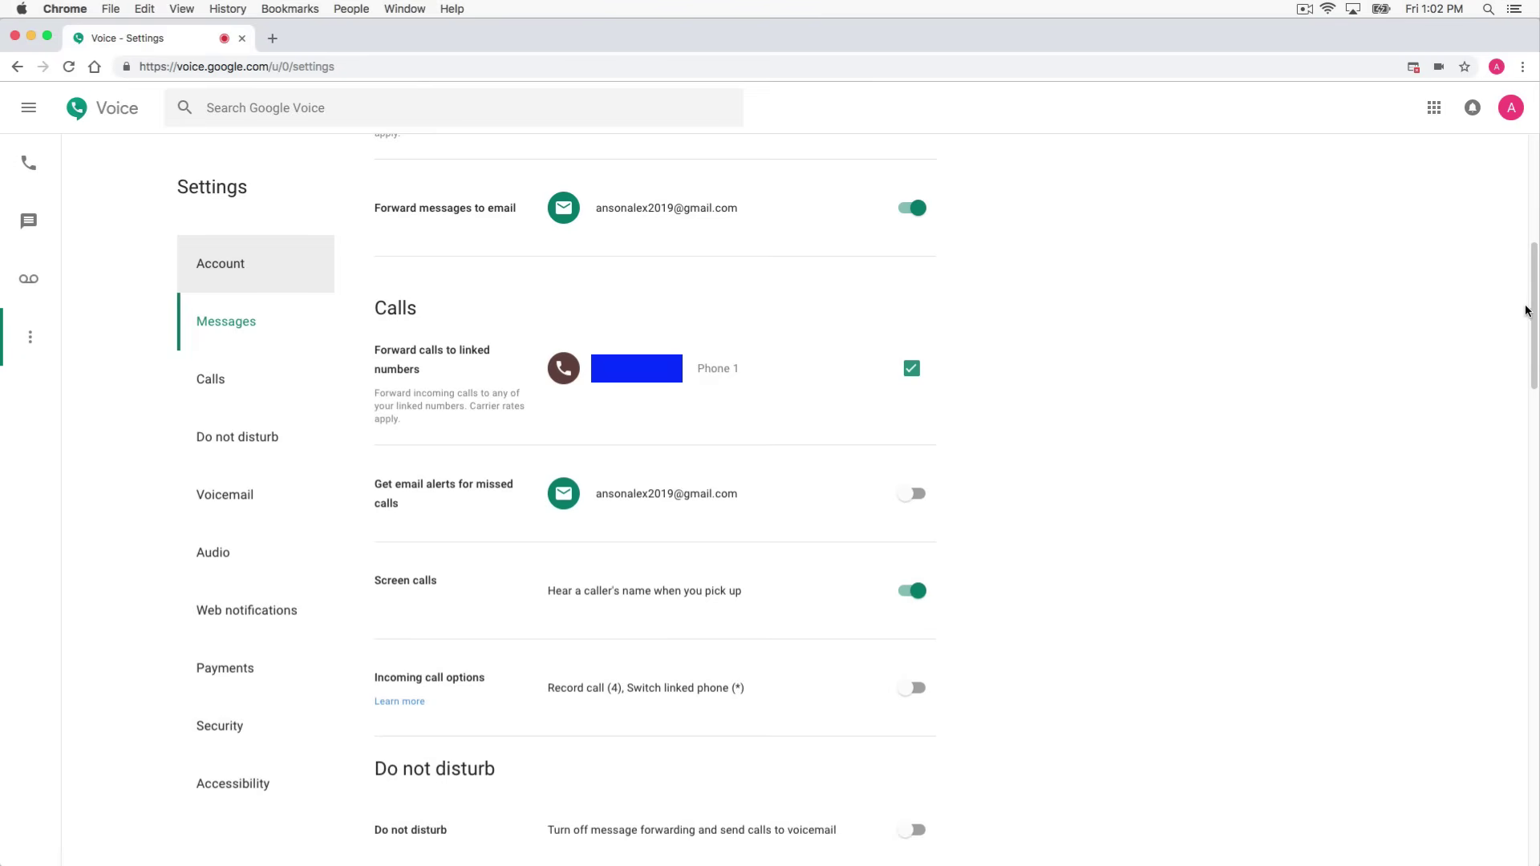
drag(1530, 315, 1488, 438)
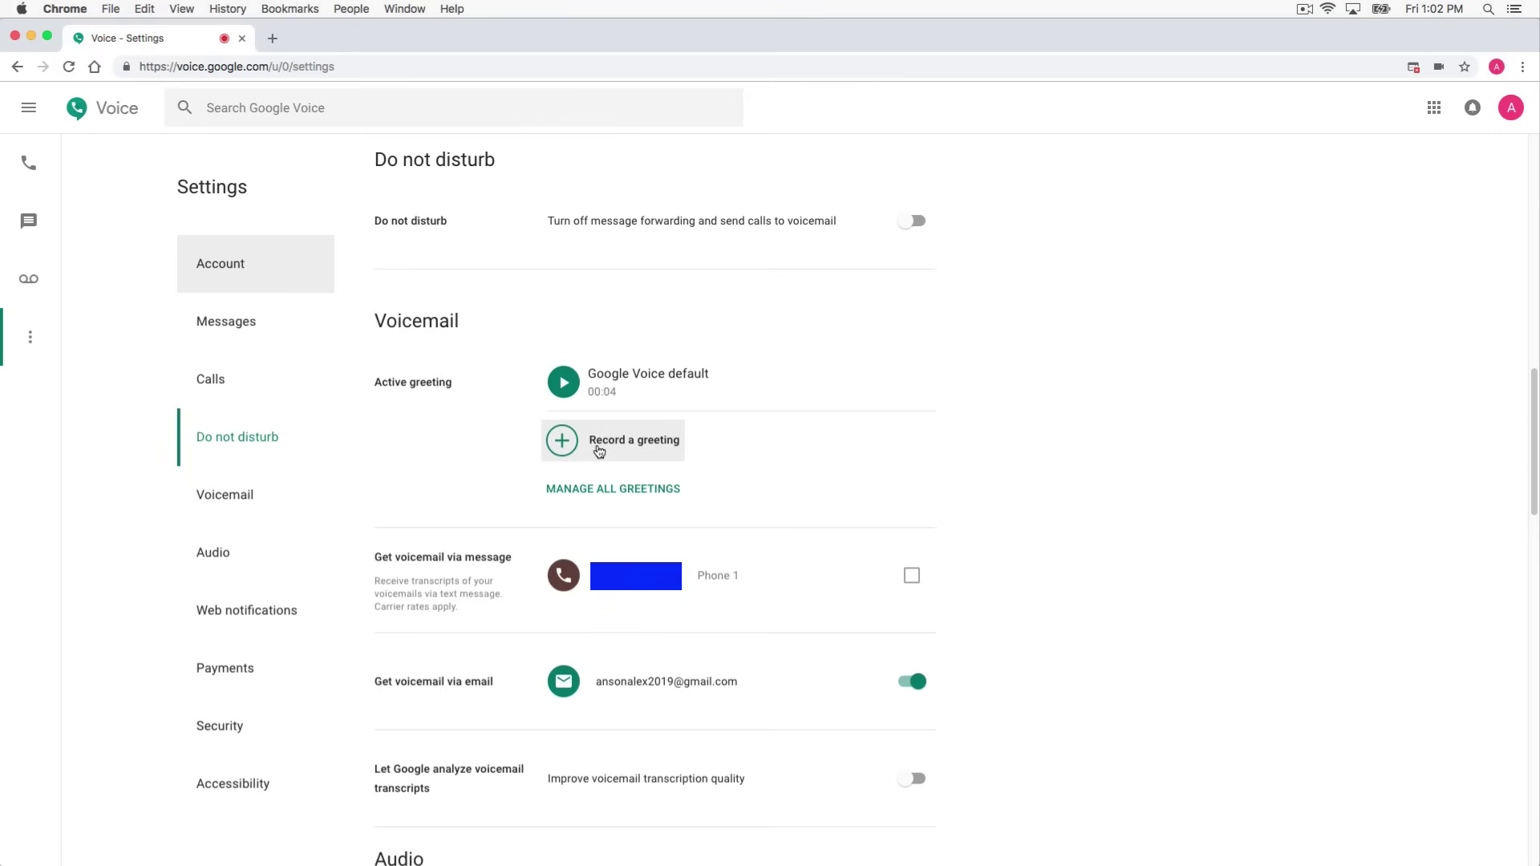
scroll(1124, 464, down, 5)
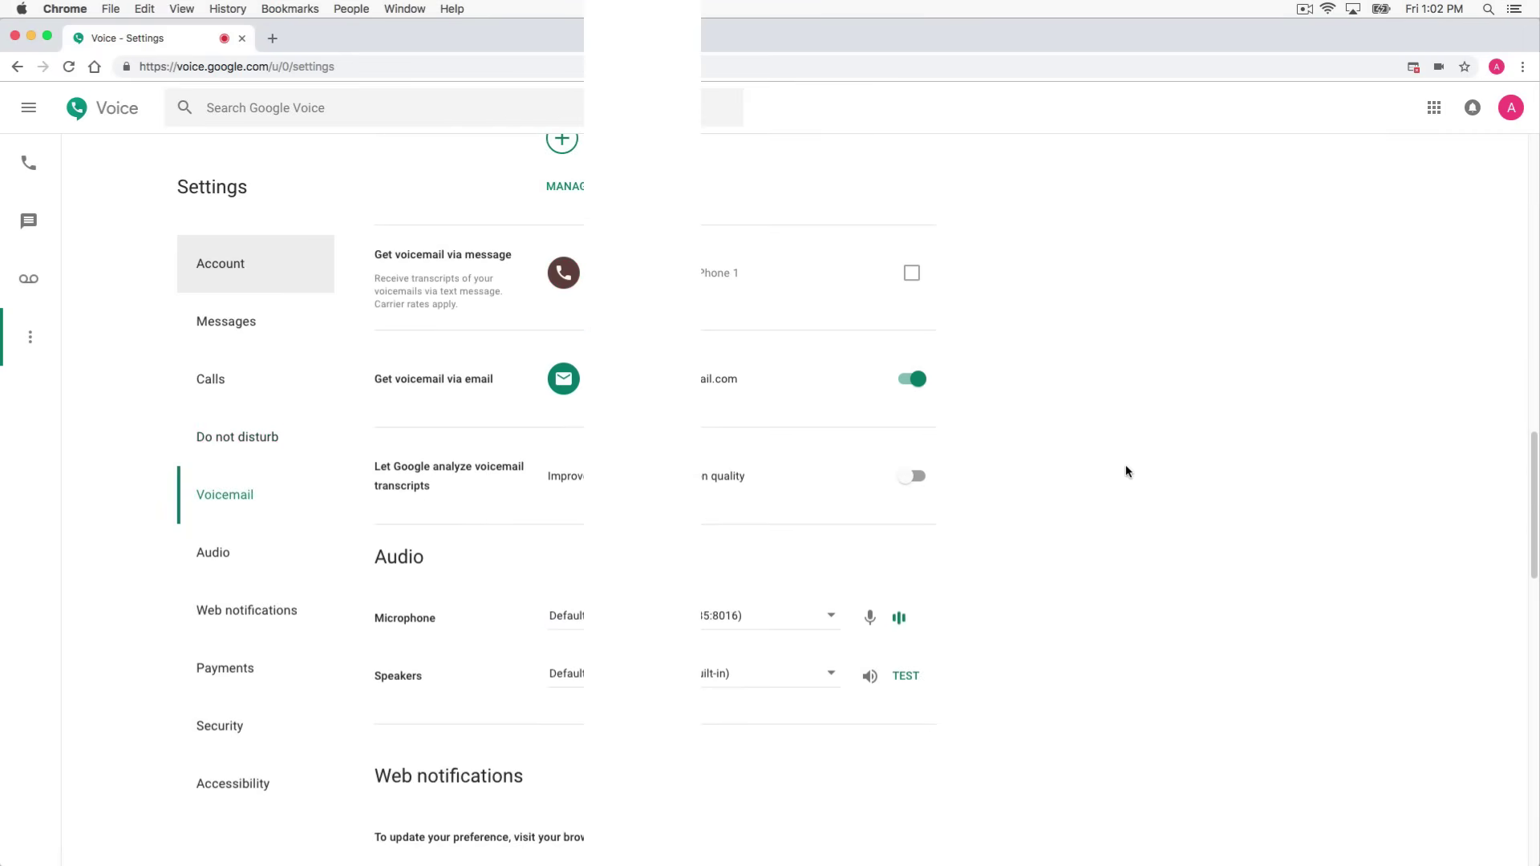
scroll(1124, 464, down, 2)
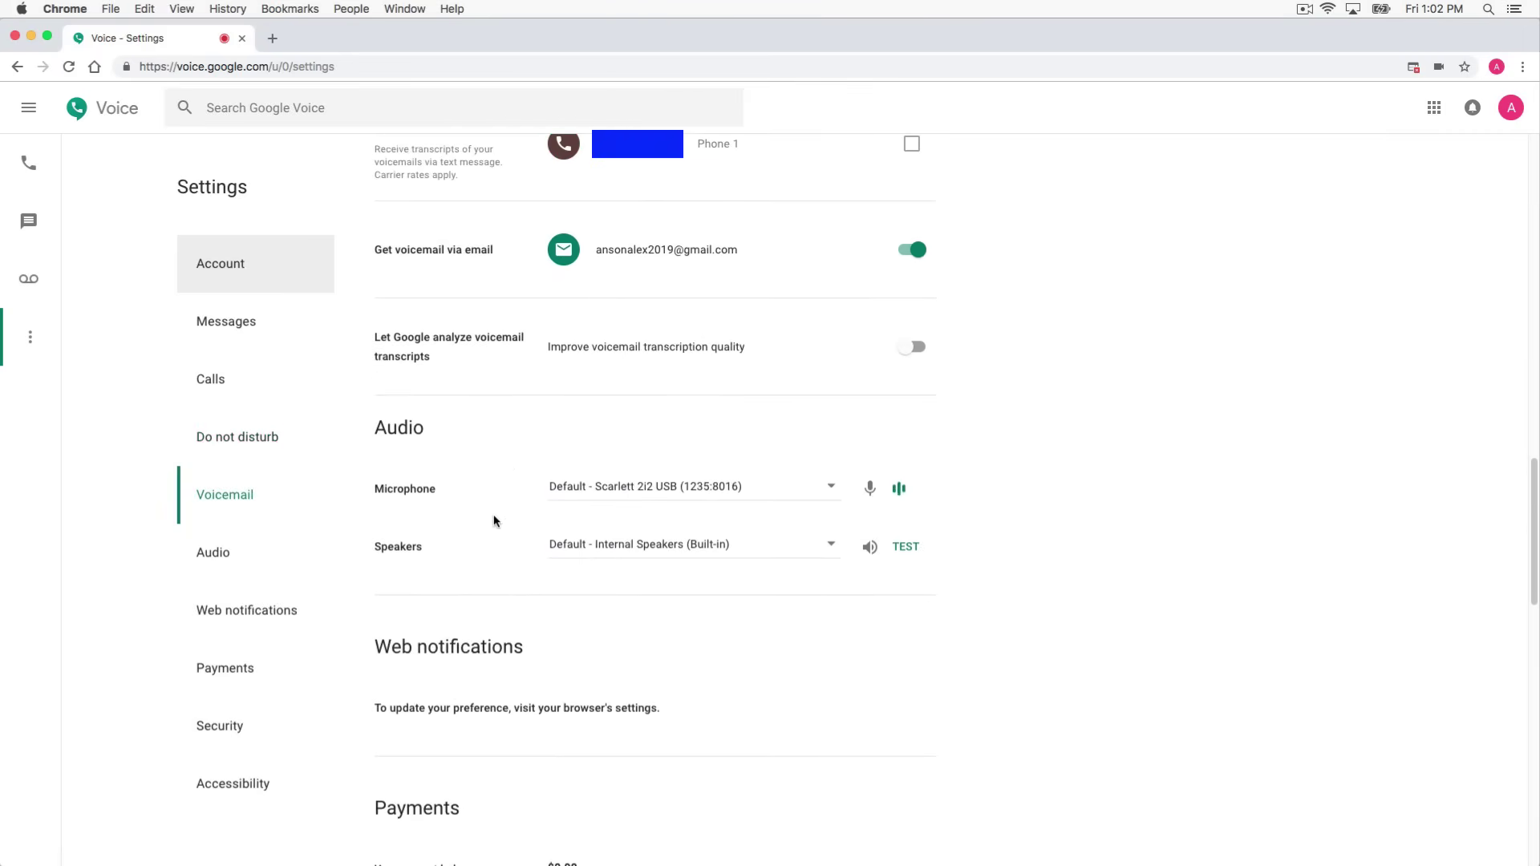
scroll(1084, 518, down, 5)
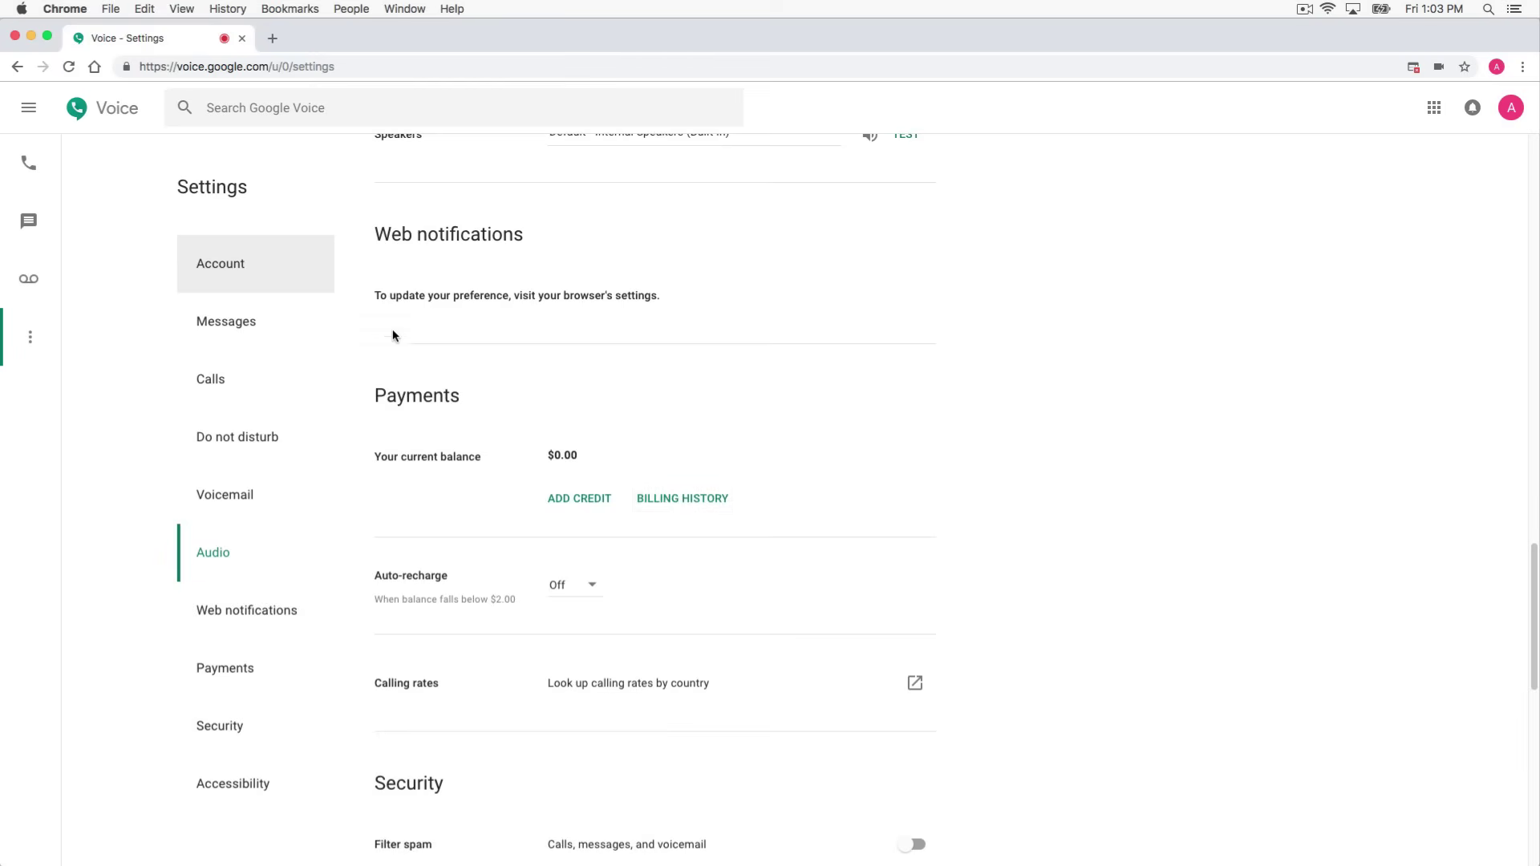
click(254, 277)
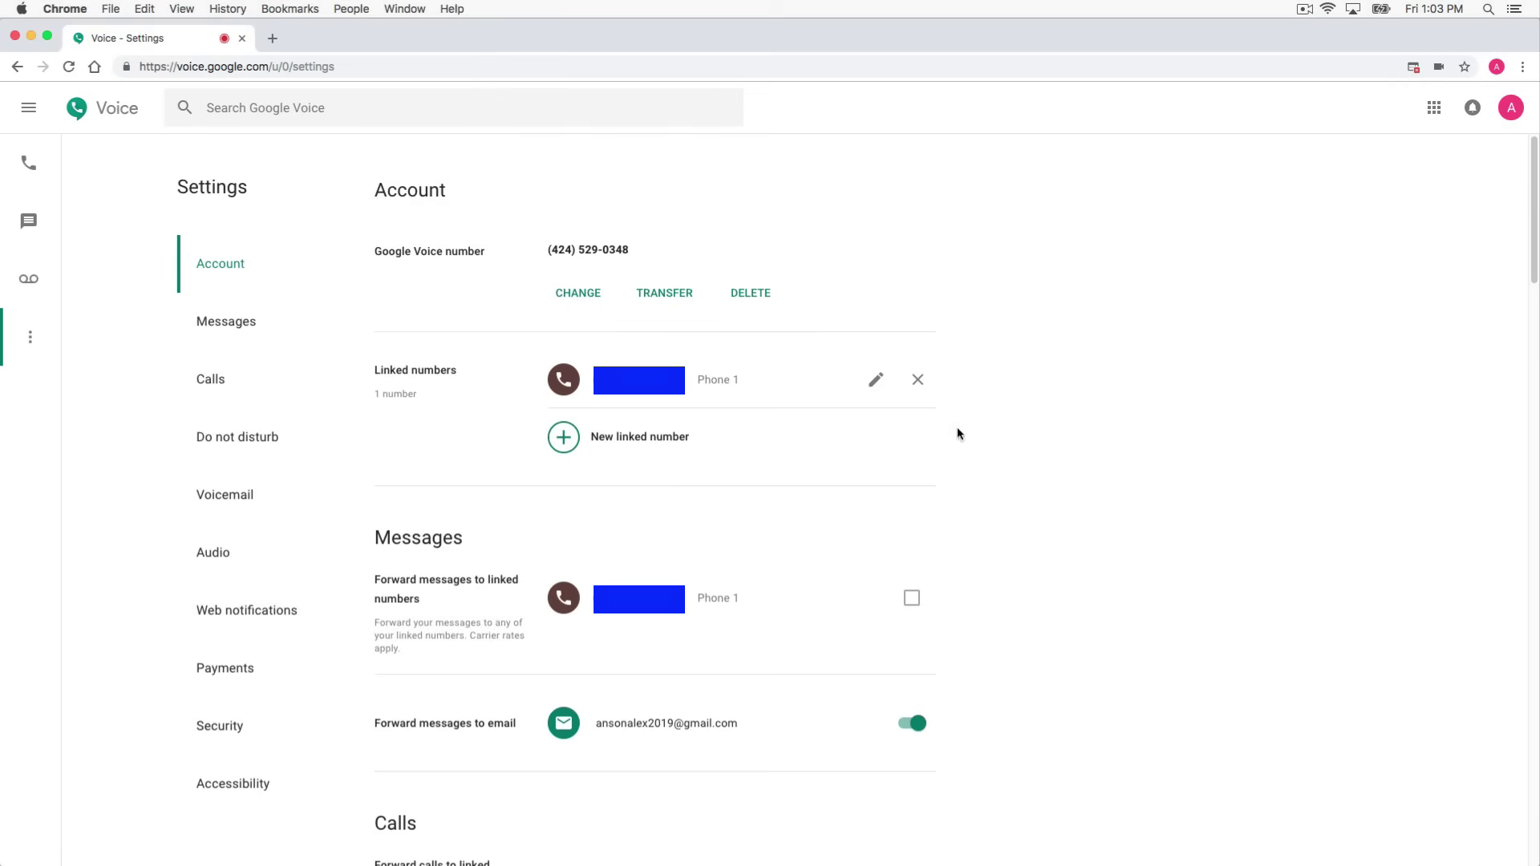
scroll(1114, 372, down, 3)
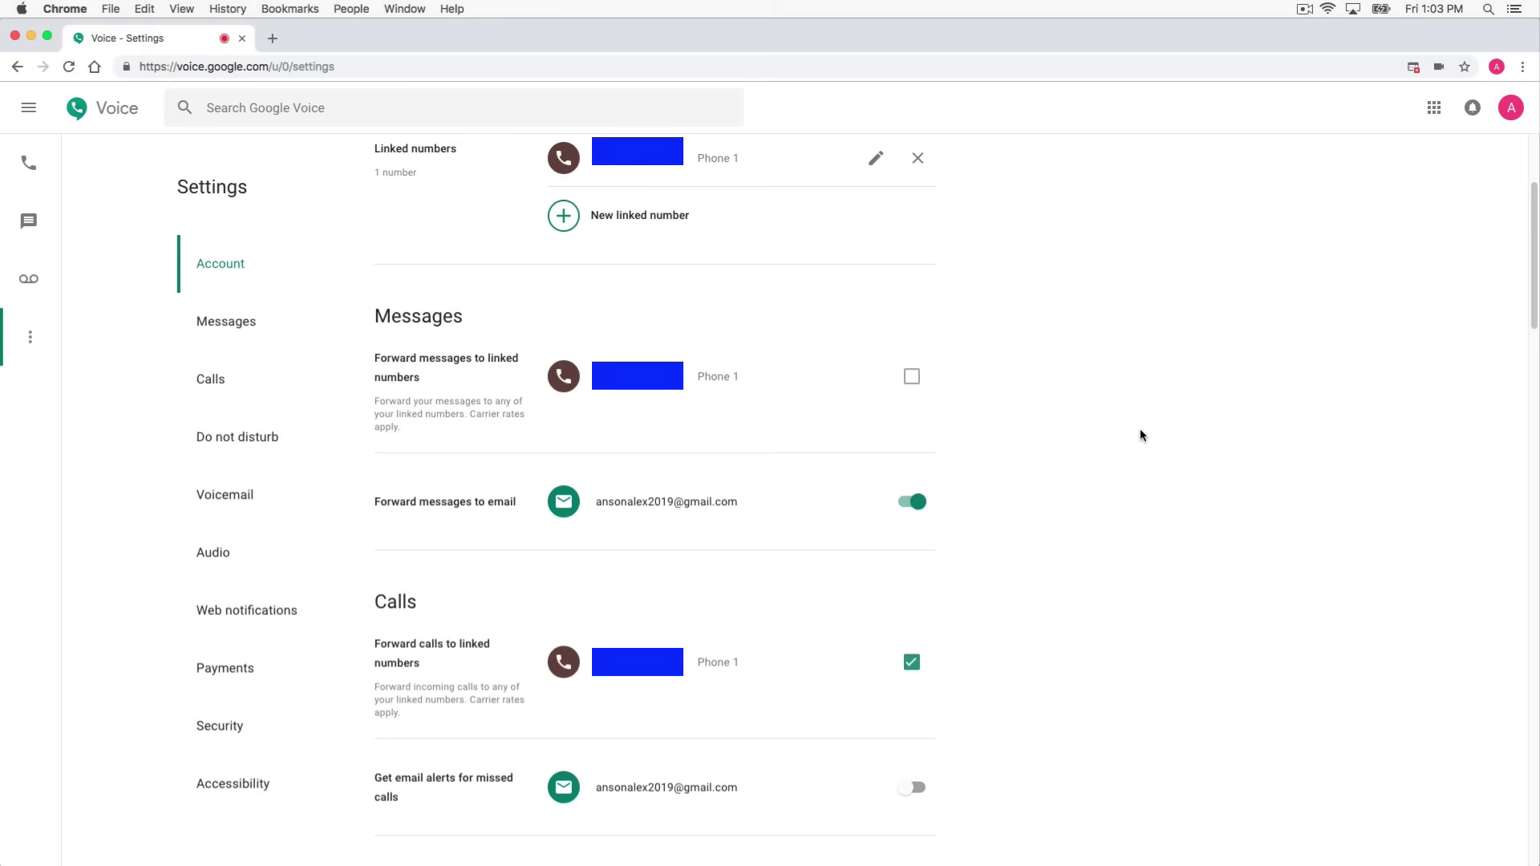
scroll(1140, 434, up, 3)
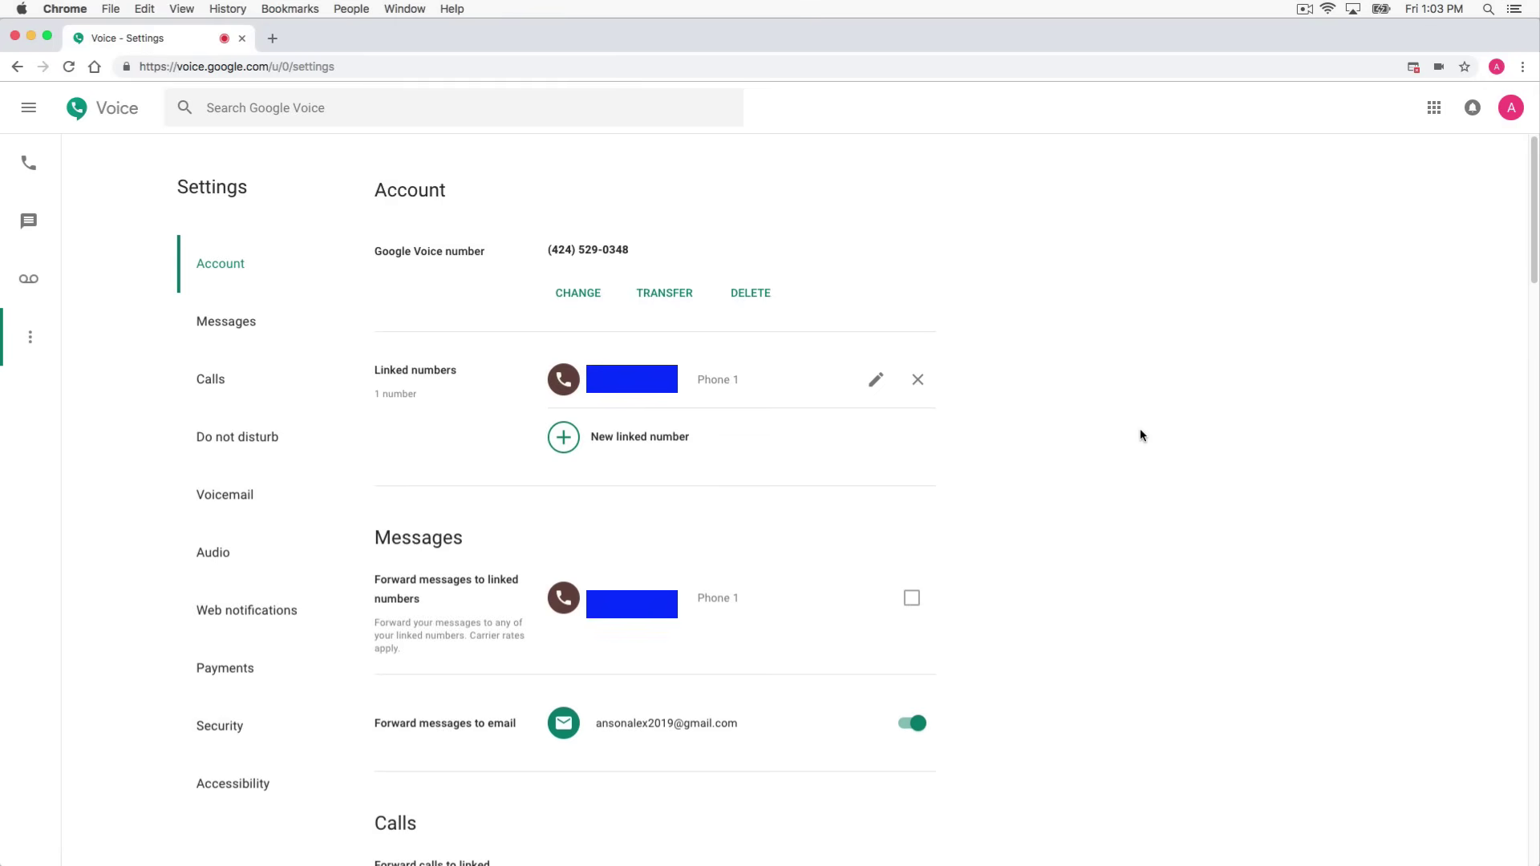
Go back to the Calls list showing the outgoing test call from 6 minutes ago
click(29, 163)
click(186, 323)
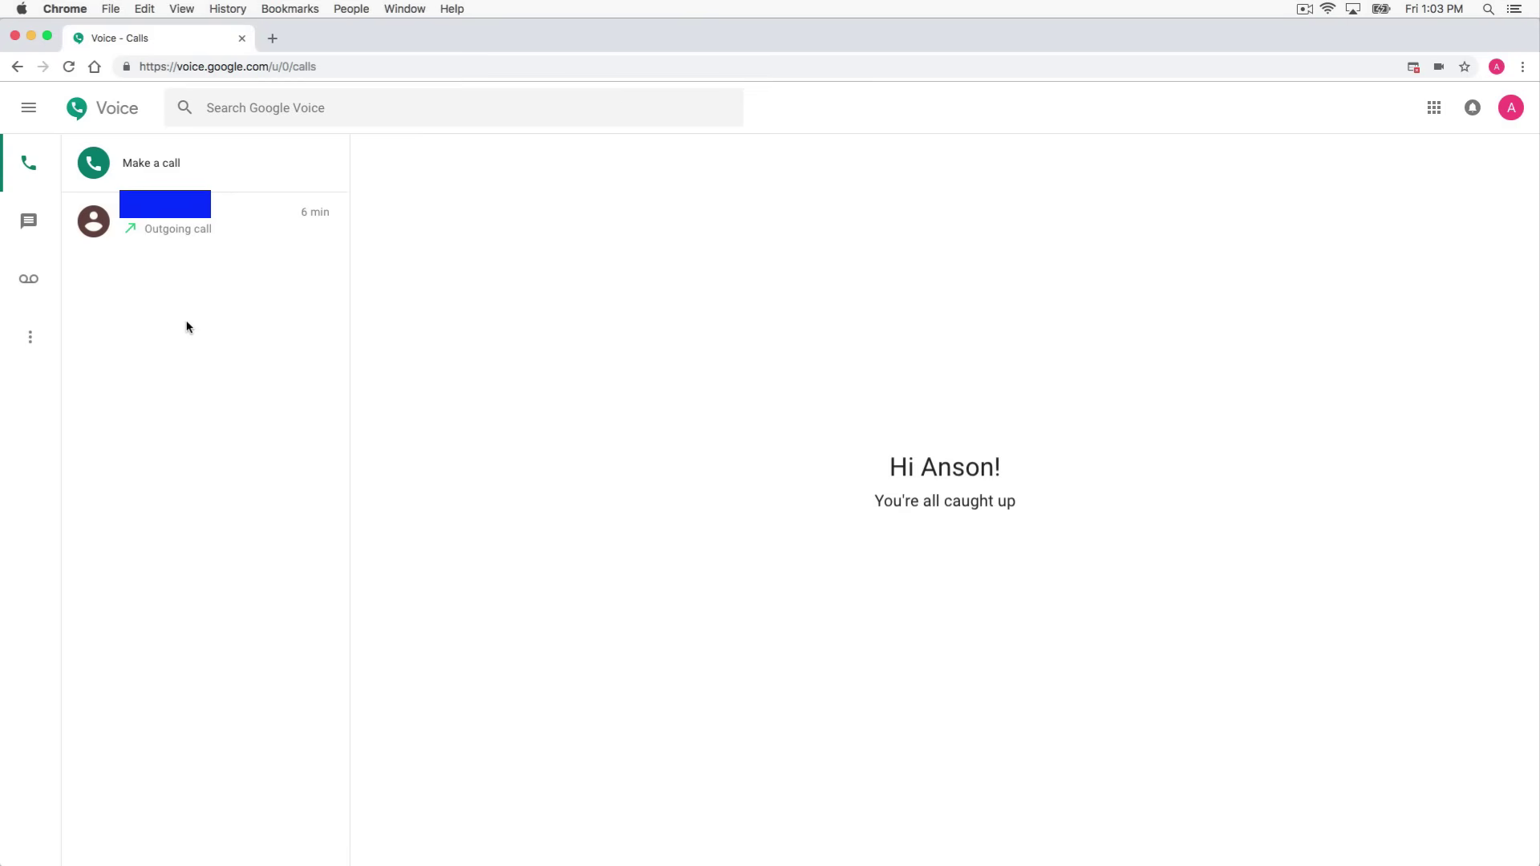